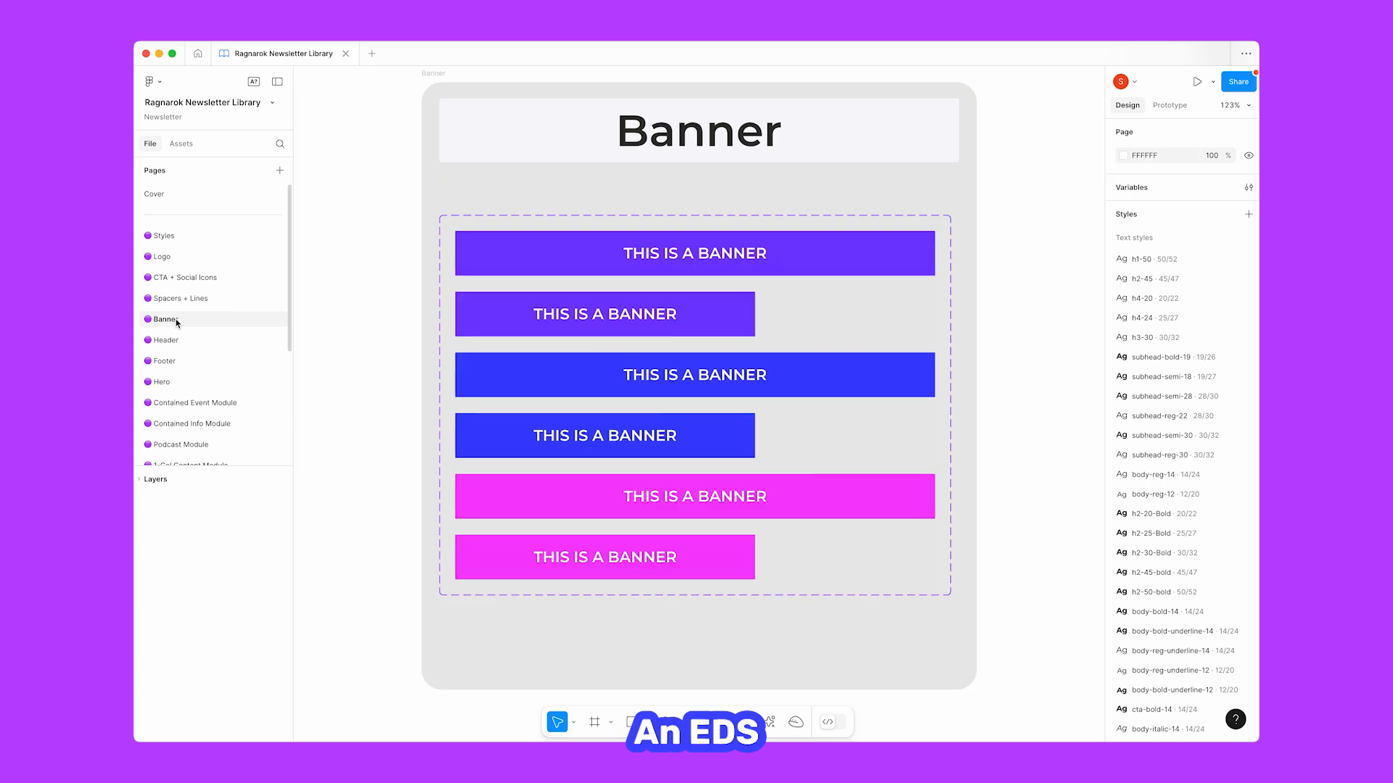
Browse the library's component pages from Header through the hero, event, info, podcast, column and call-out modules to Review Module.
{"action": "left_click", "coordinate": [175, 347]}
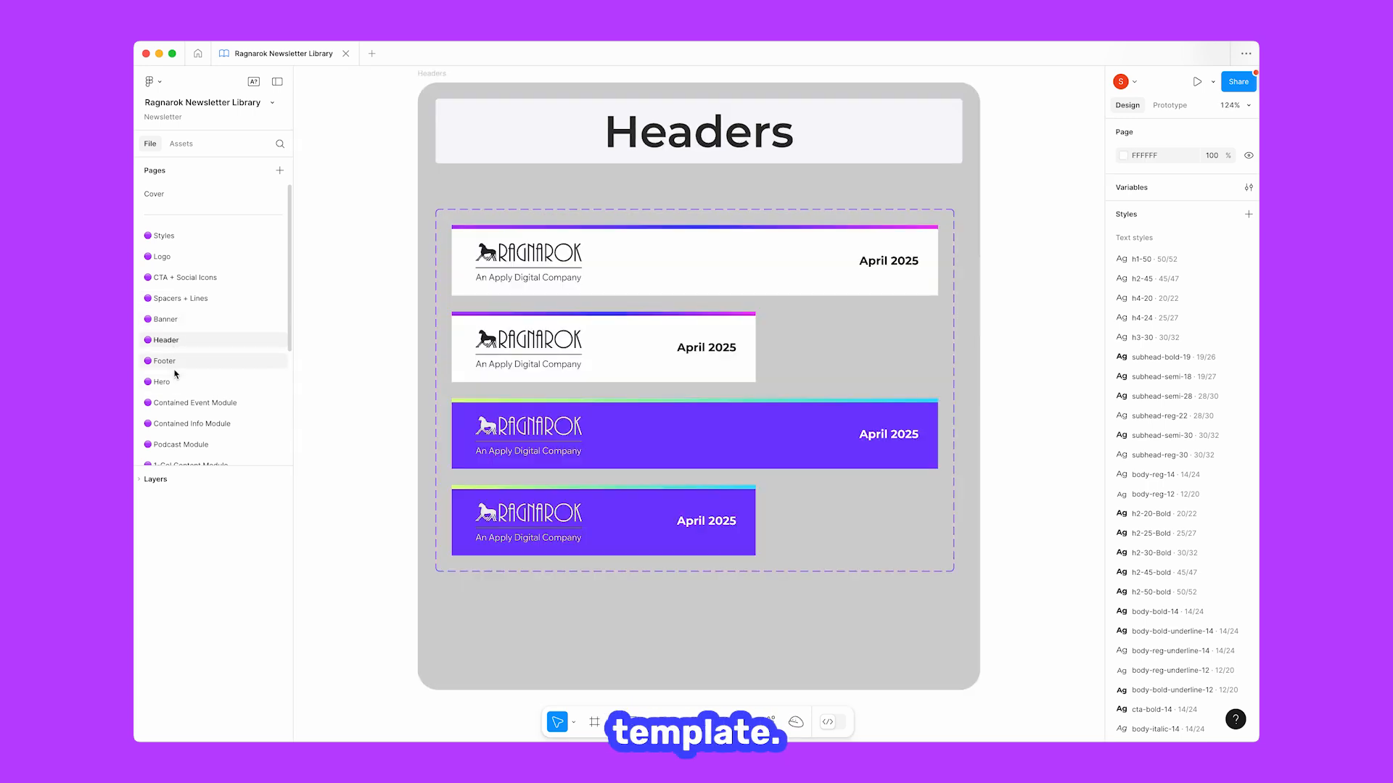
{"action": "left_click", "coordinate": [174, 367]}
{"action": "left_click", "coordinate": [178, 385]}
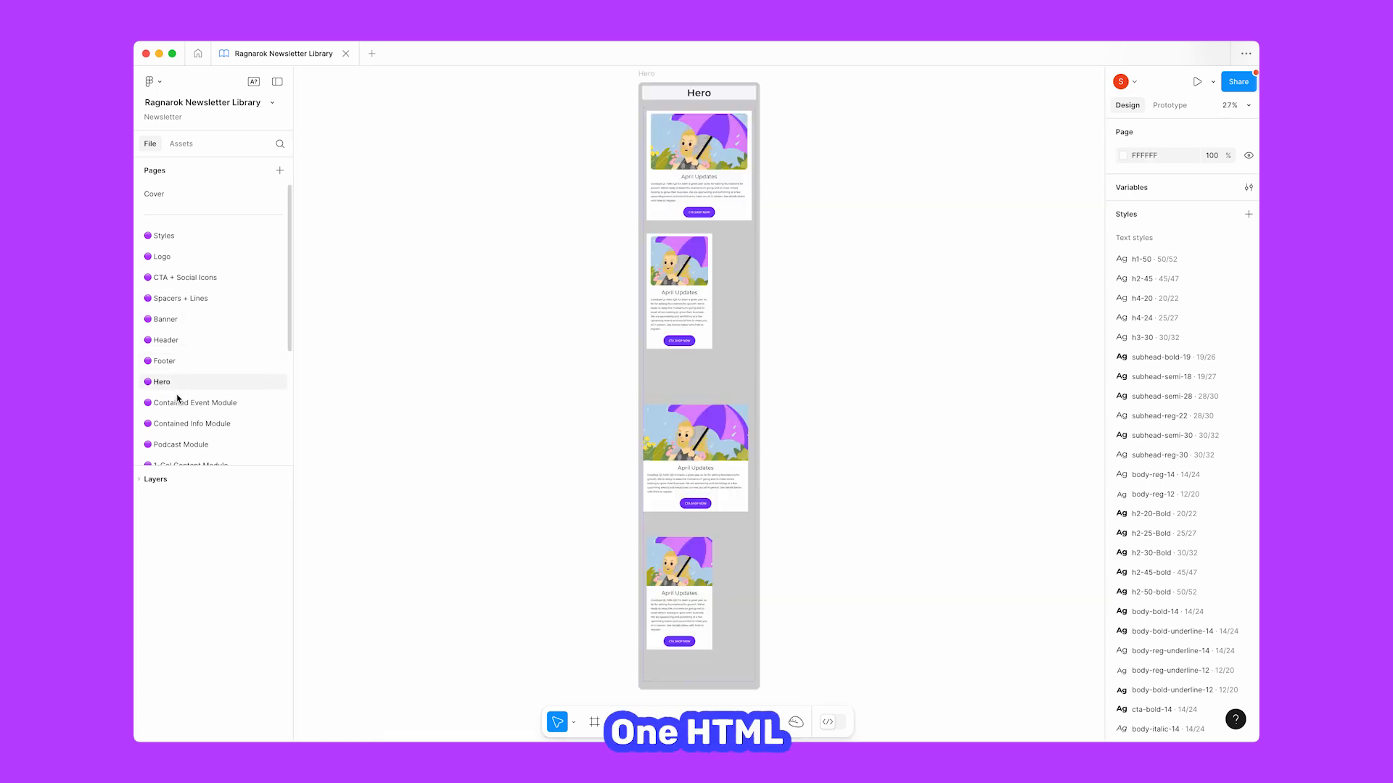
{"action": "left_click", "coordinate": [180, 404]}
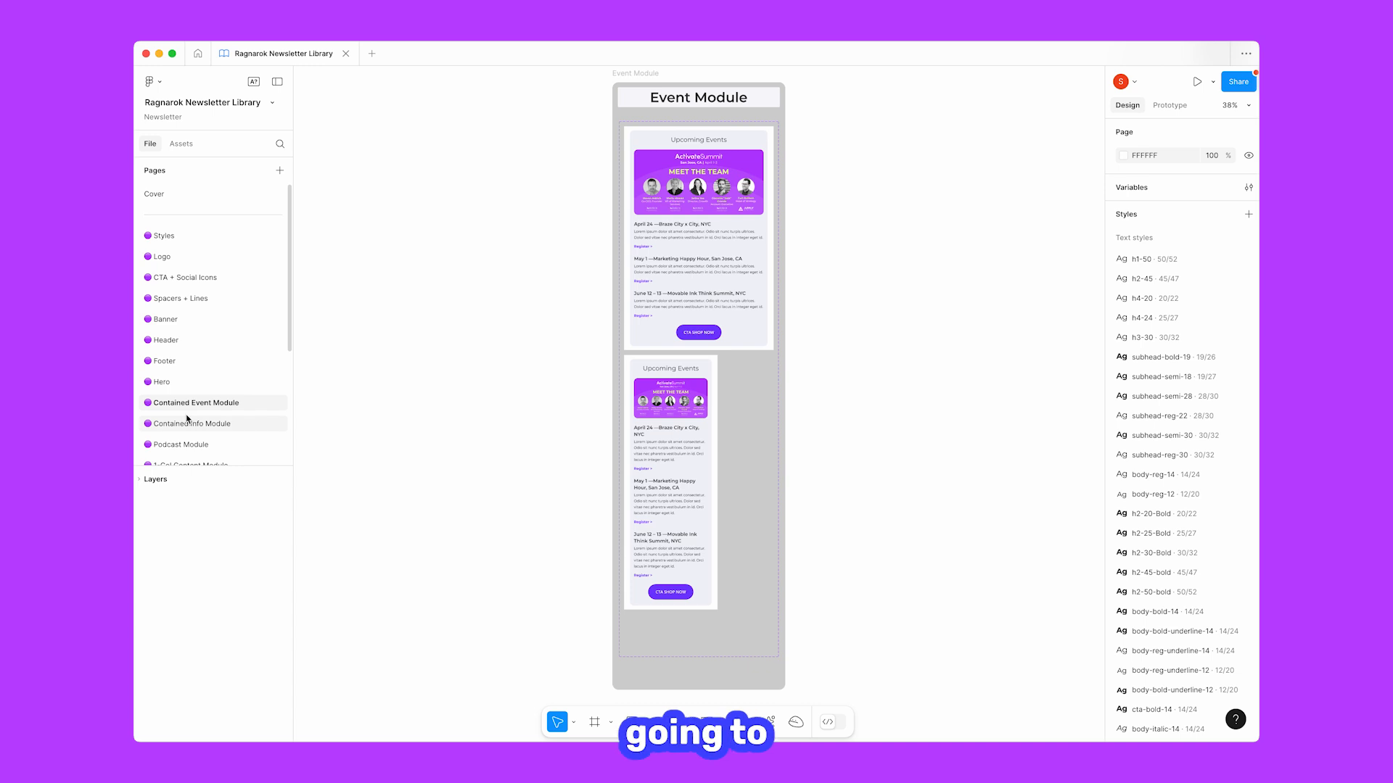
{"action": "left_click", "coordinate": [190, 424]}
{"action": "left_click", "coordinate": [194, 443]}
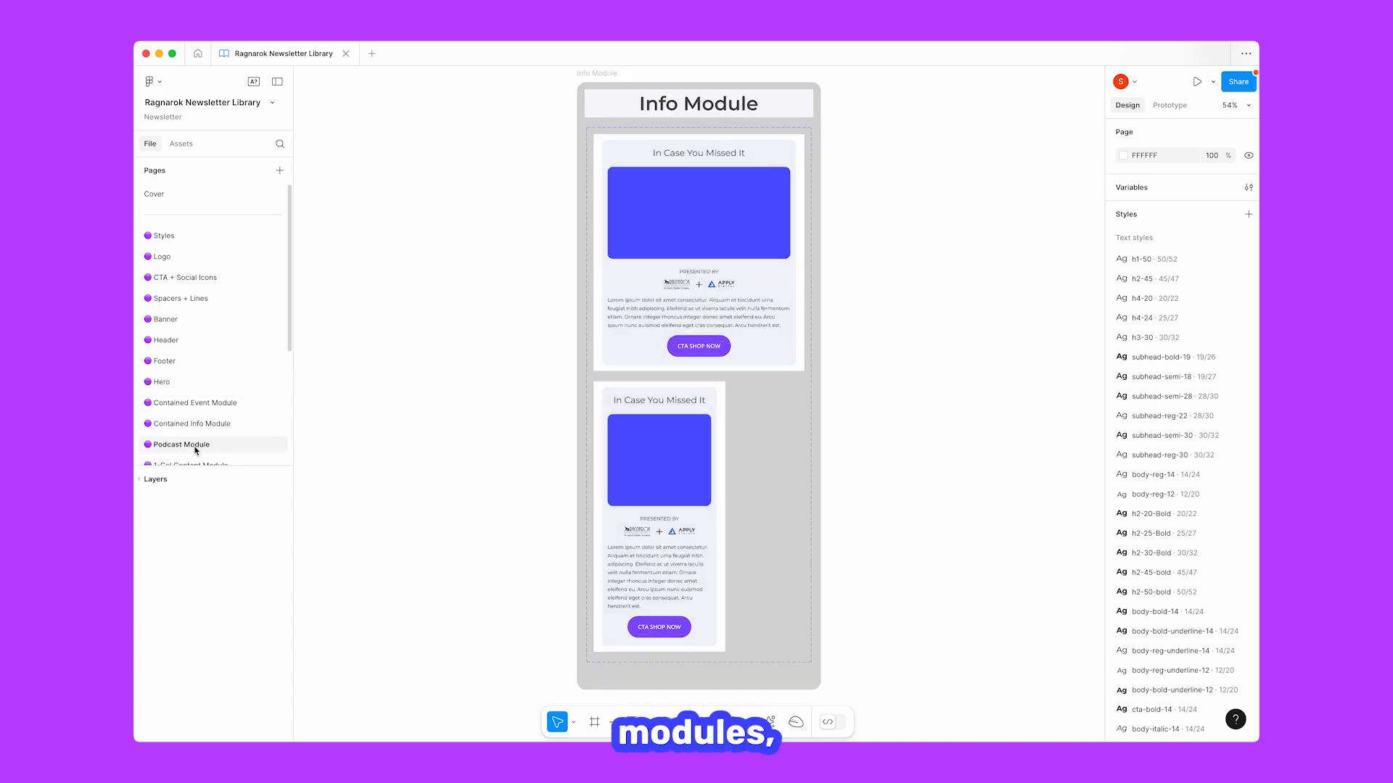
{"action": "scroll", "coordinate": [193, 421], "scroll_direction": "down", "scroll_amount": 1}
{"action": "left_click", "coordinate": [194, 437]}
{"action": "scroll", "coordinate": [169, 420], "scroll_direction": "down", "scroll_amount": 1}
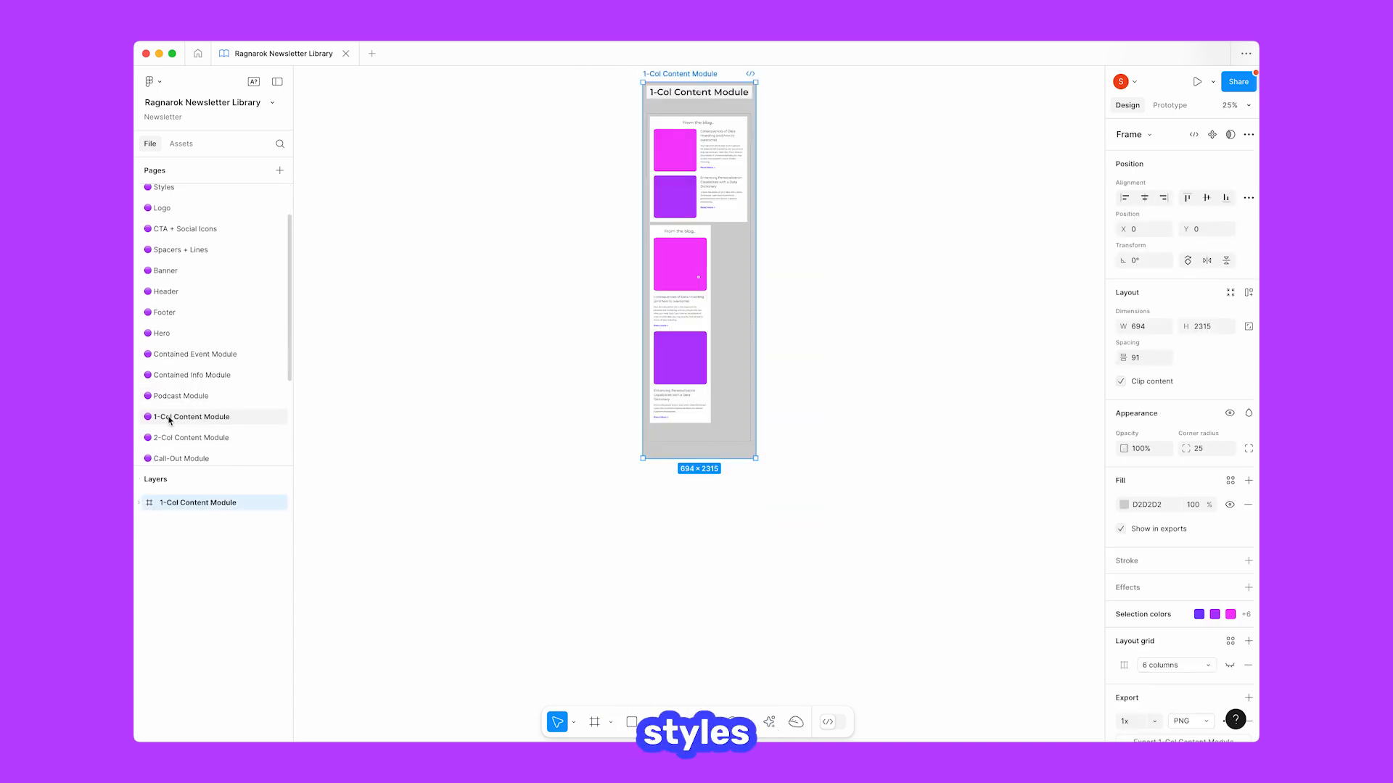
{"action": "left_click", "coordinate": [175, 439]}
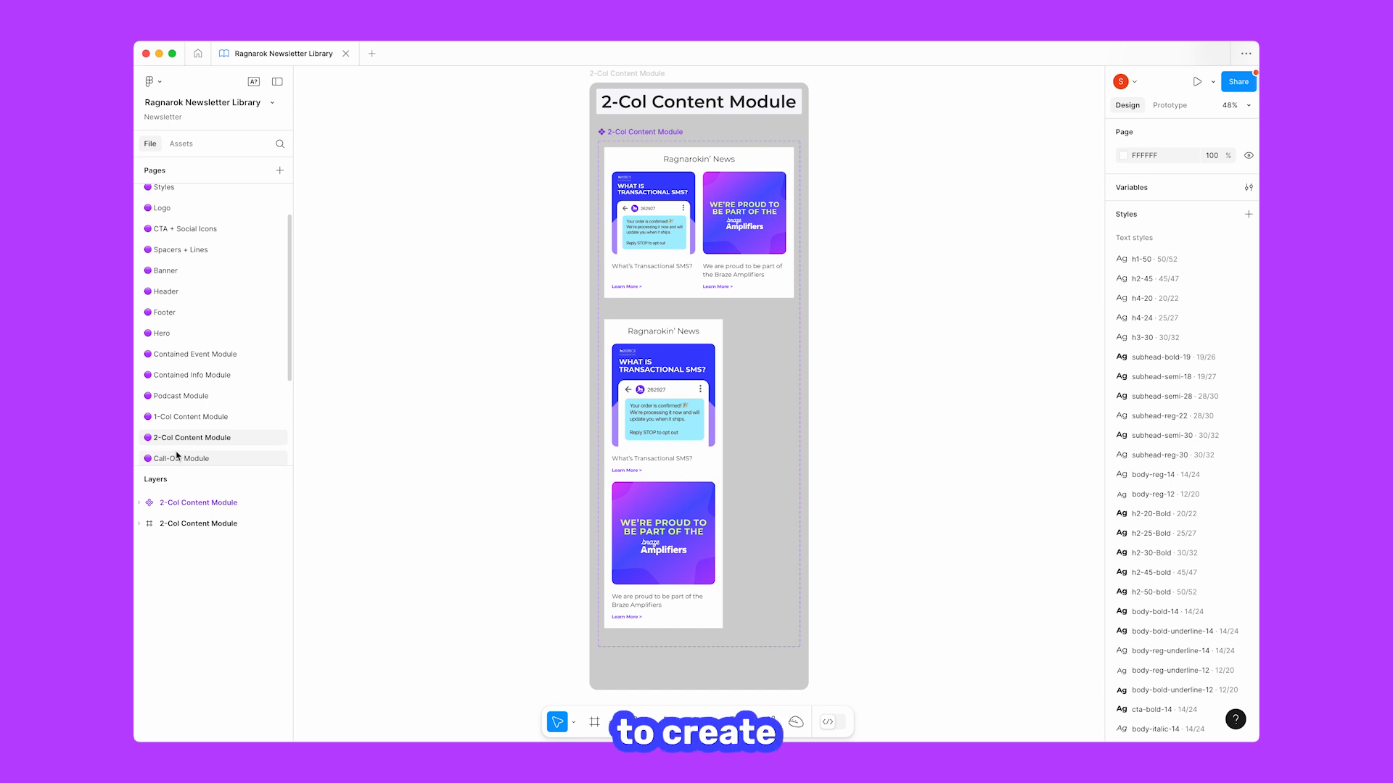
{"action": "left_click", "coordinate": [177, 457]}
{"action": "scroll", "coordinate": [176, 435], "scroll_direction": "down", "scroll_amount": 2}
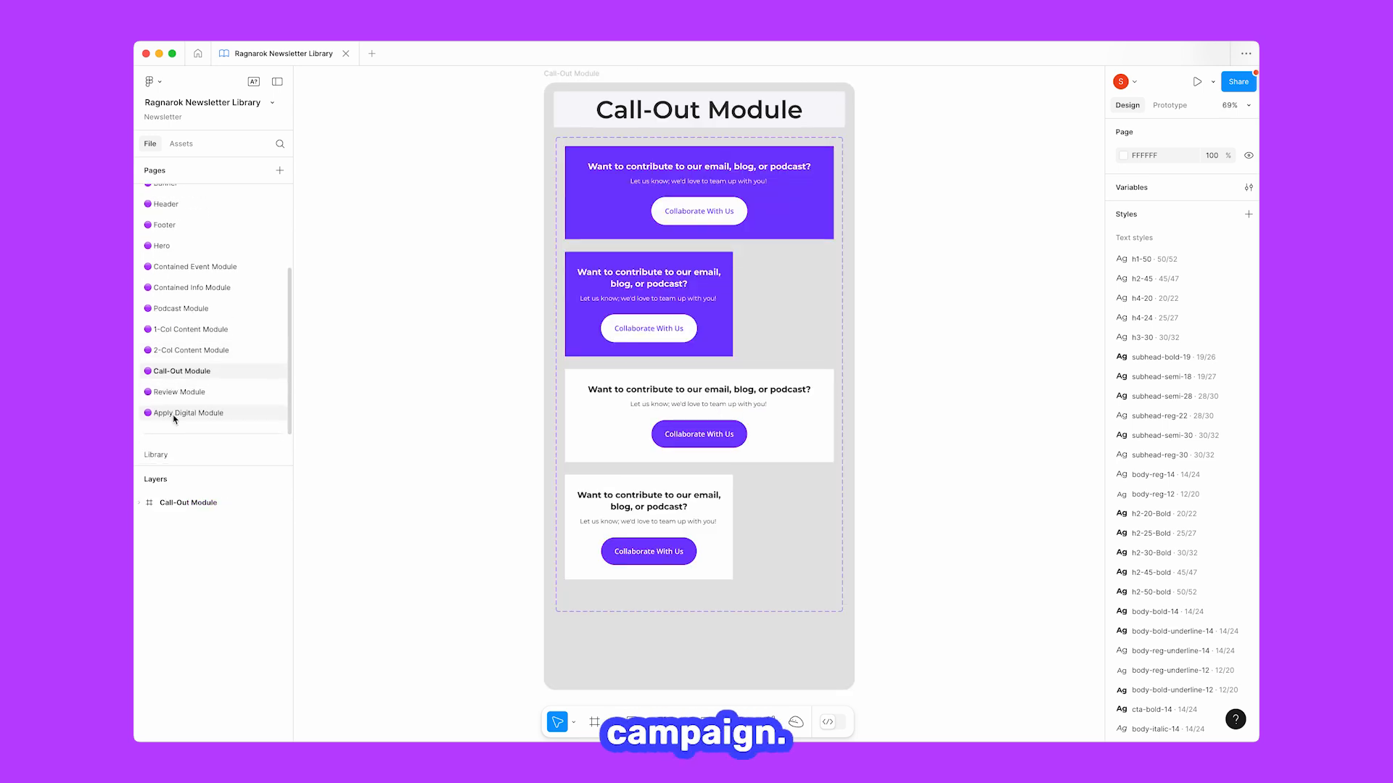
{"action": "left_click", "coordinate": [179, 392]}
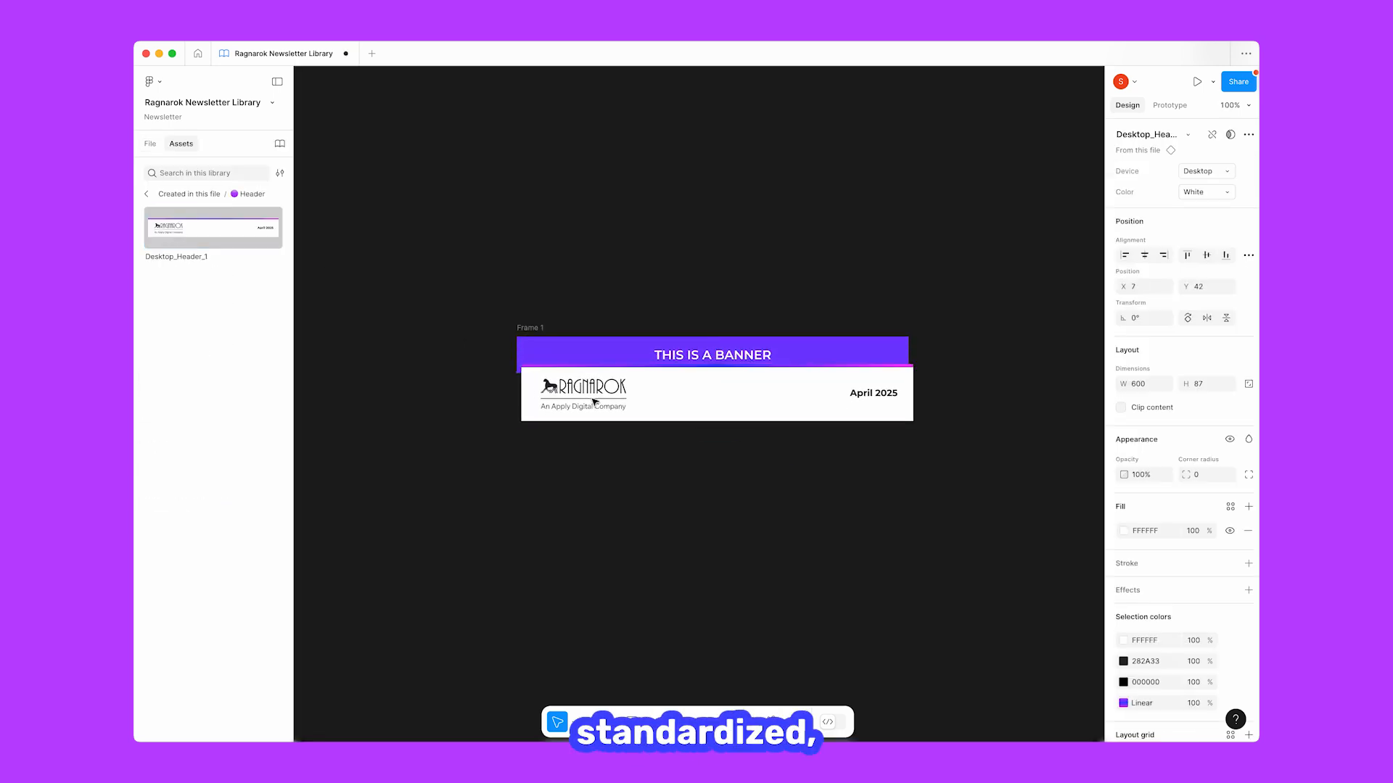
Place the white header directly under the banner in the newsletter frame and add the Hero component beneath it.
{"action": "left_click_drag", "start_coordinate": [594, 403], "coordinate": [590, 412]}
{"action": "left_click", "coordinate": [471, 306]}
{"action": "left_click", "coordinate": [148, 195]}
{"action": "scroll", "coordinate": [207, 448], "scroll_direction": "up", "scroll_amount": 3}
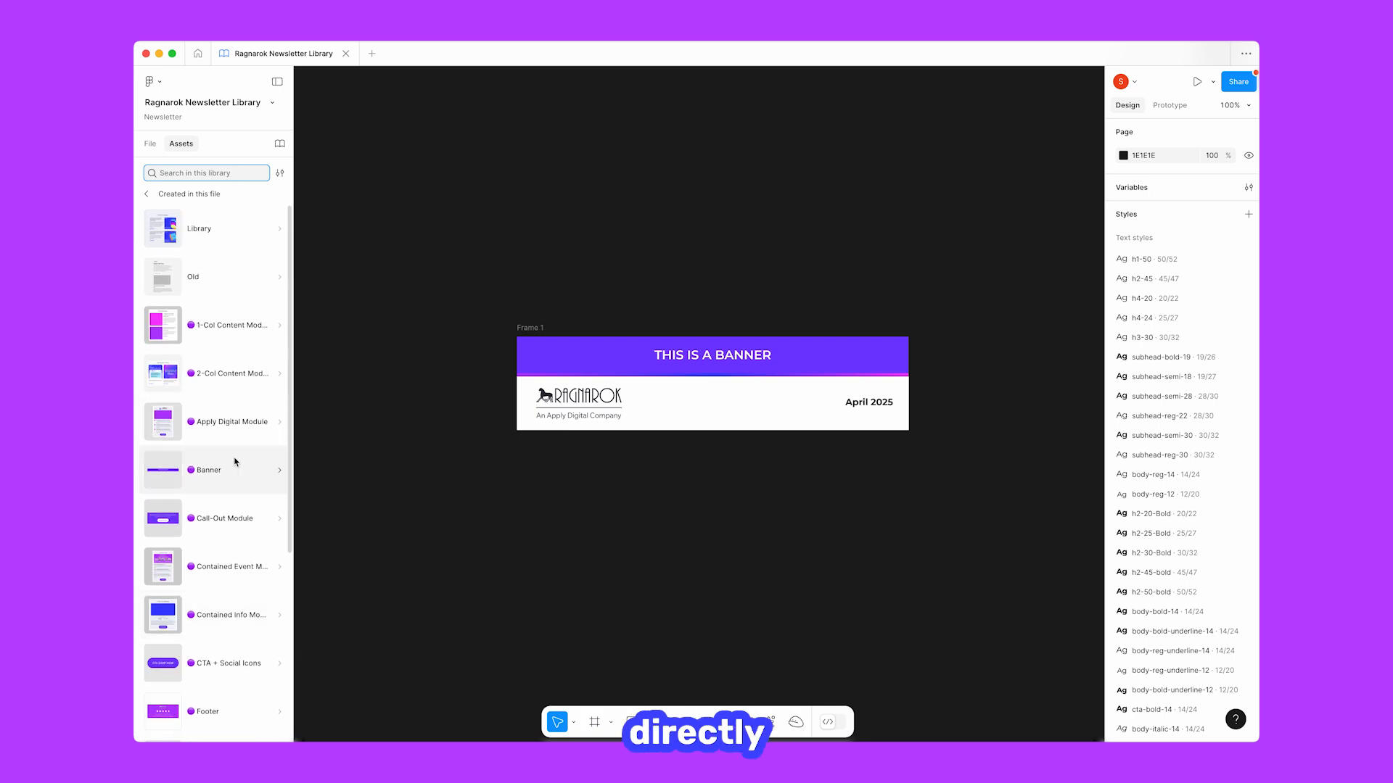
{"action": "scroll", "coordinate": [234, 462], "scroll_direction": "down", "scroll_amount": 3}
{"action": "left_click", "coordinate": [211, 526]}
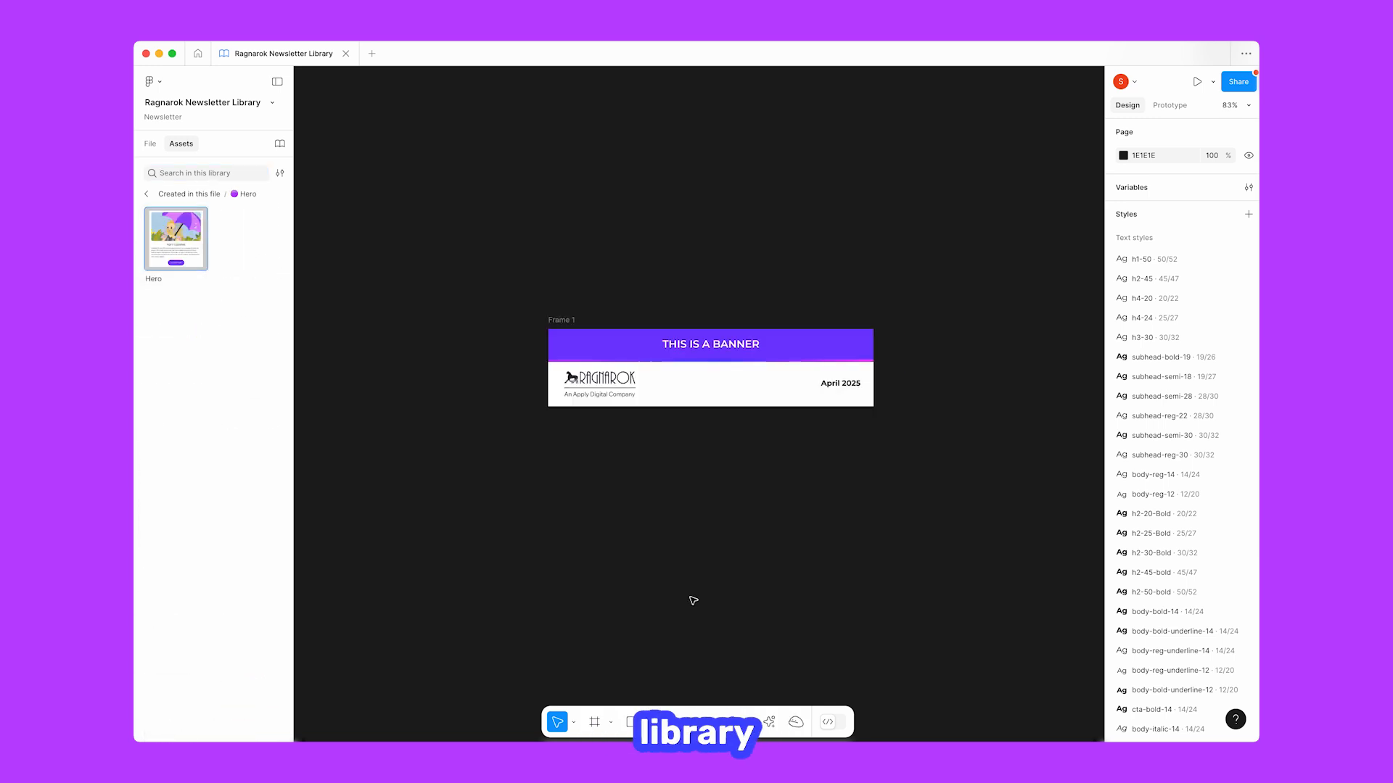
{"action": "left_click_drag", "start_coordinate": [175, 239], "coordinate": [703, 503]}
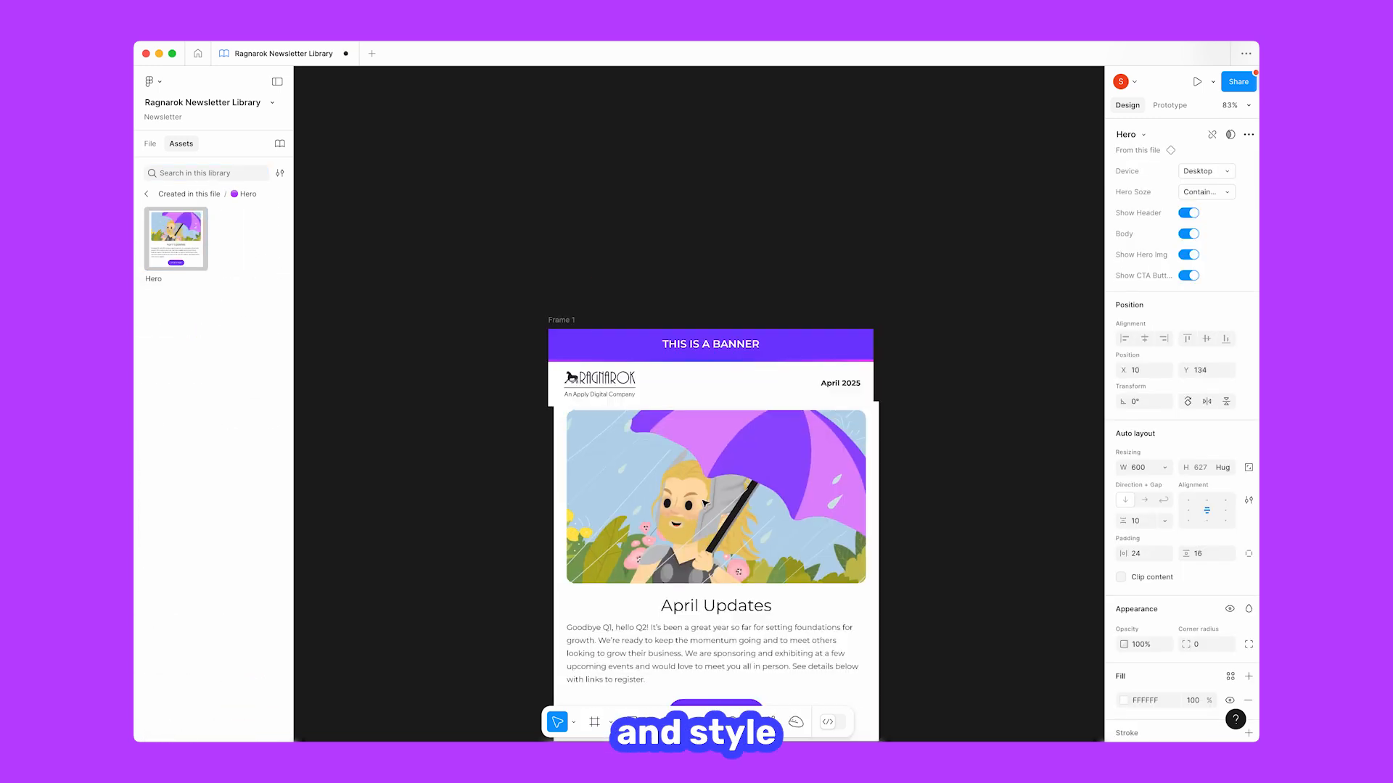
Add the Podcast Module from the library's assets below the Hero section.
{"action": "left_click", "coordinate": [147, 195]}
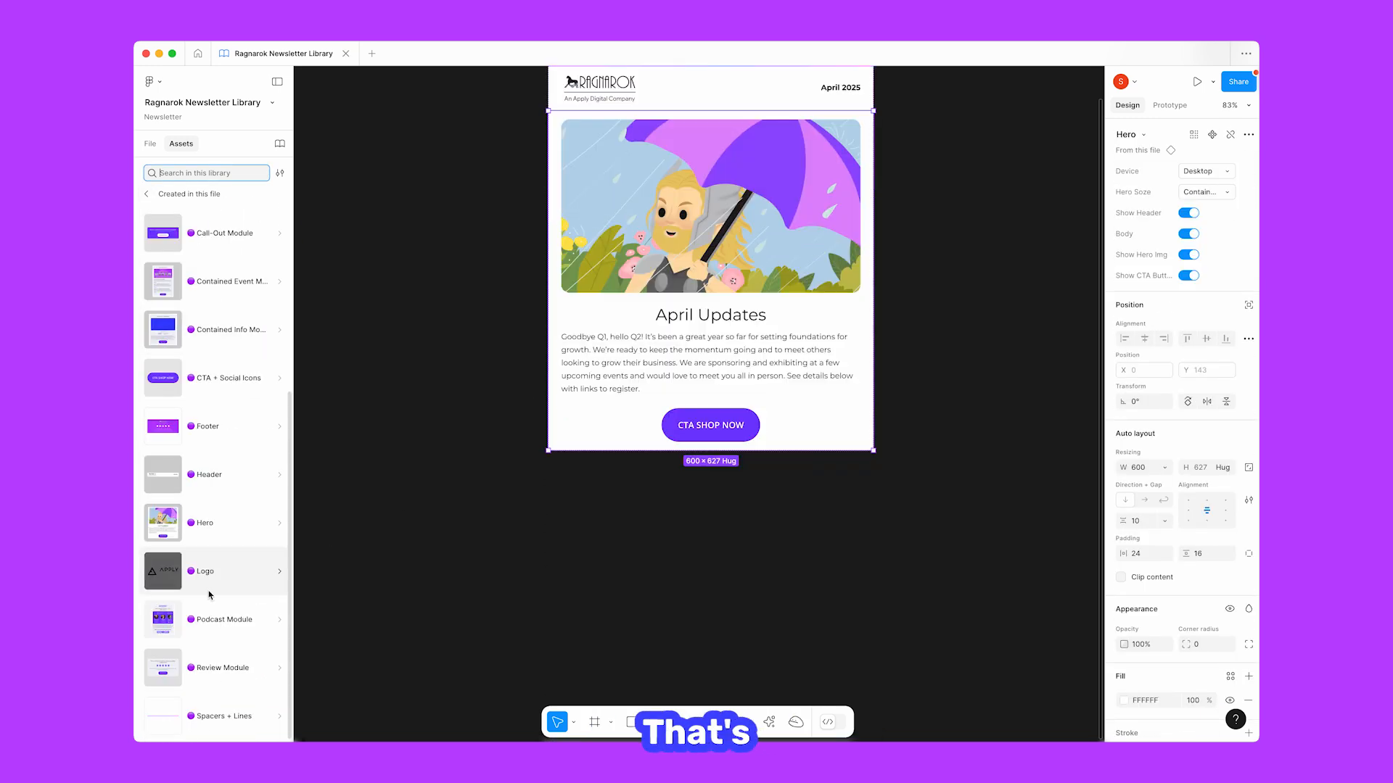
{"action": "left_click", "coordinate": [217, 619]}
{"action": "left_click_drag", "start_coordinate": [176, 239], "coordinate": [707, 551]}
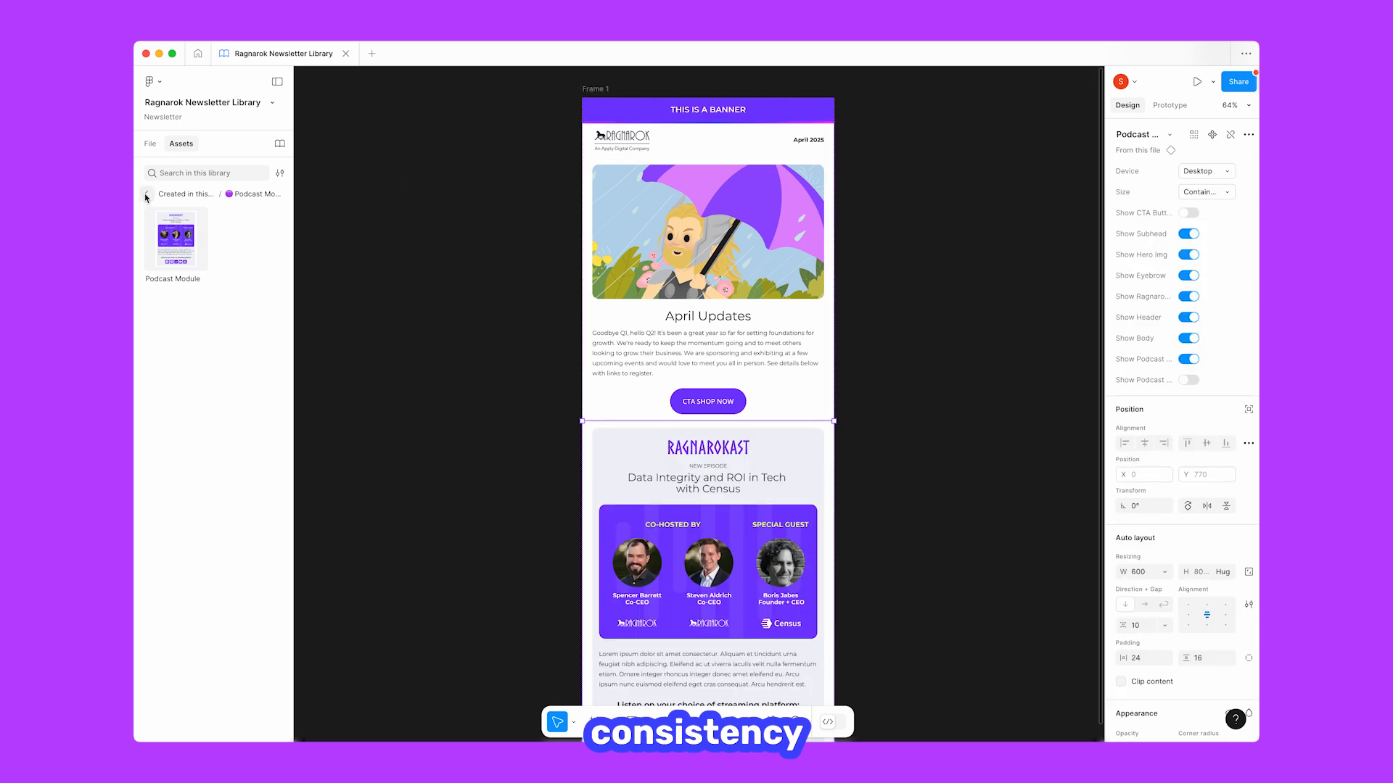
Add the 2-Col Content Module from the library's assets below the podcast section of the newsletter frame.
{"action": "left_click", "coordinate": [147, 194]}
{"action": "left_click", "coordinate": [509, 526]}
{"action": "scroll", "coordinate": [510, 526], "scroll_direction": "down", "scroll_amount": 5}
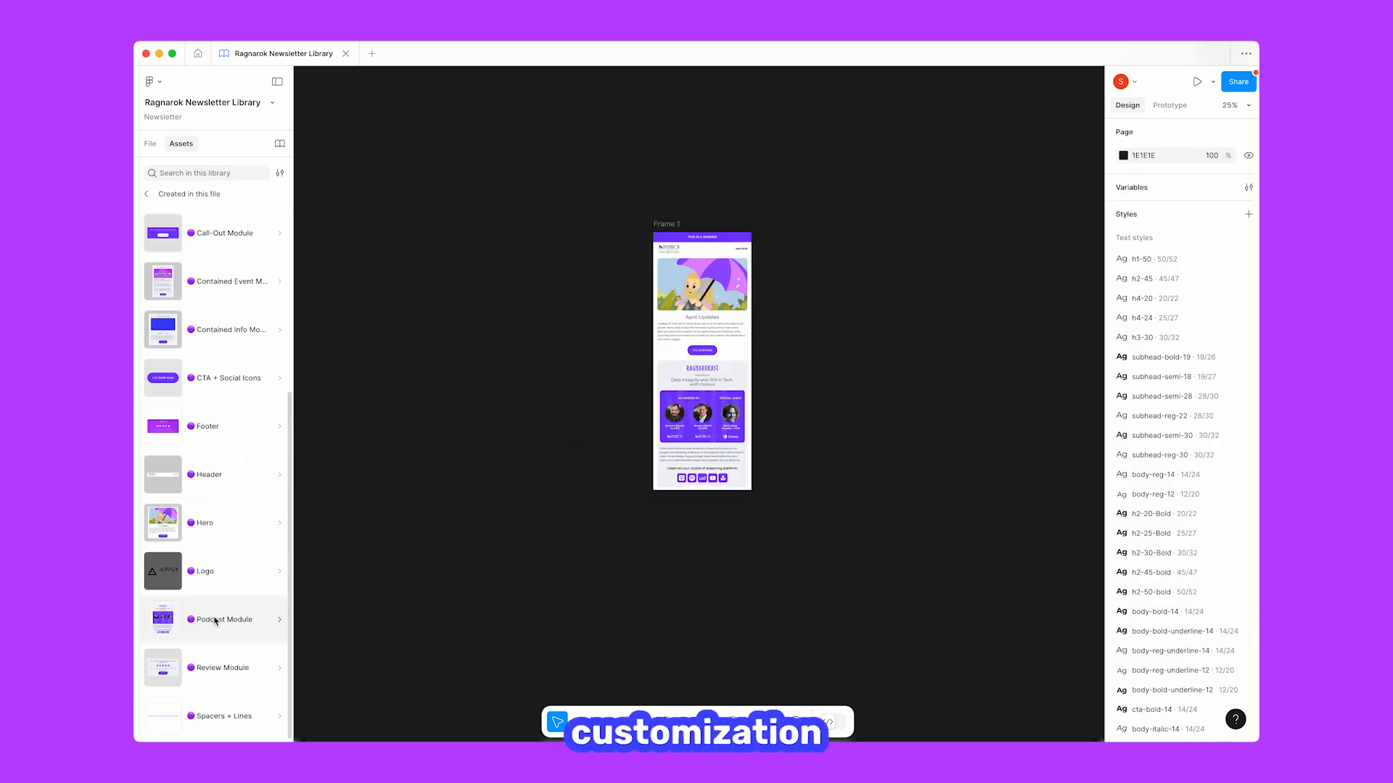
{"action": "scroll", "coordinate": [152, 497], "scroll_direction": "up", "scroll_amount": 2}
{"action": "left_click", "coordinate": [218, 217]}
{"action": "left_click_drag", "start_coordinate": [175, 239], "coordinate": [685, 533]}
Rename the newsletter frame as Desktop.
{"action": "left_click", "coordinate": [147, 194]}
{"action": "left_click", "coordinate": [672, 224]}
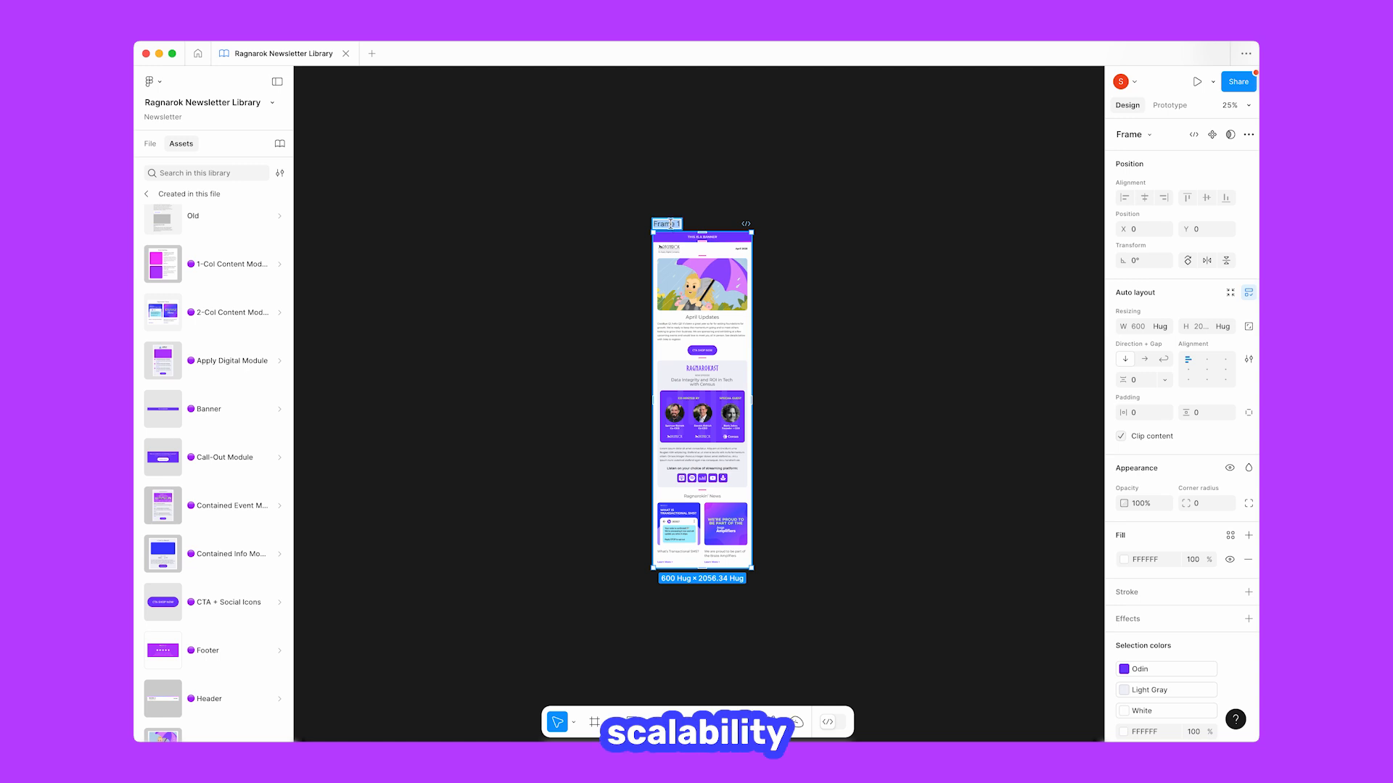
{"action": "key", "text": "Escape"}
Add the light gray desktop footer from the Footer assets below the two-column module in the Desktop frame.
{"action": "scroll", "coordinate": [282, 587], "scroll_direction": "down", "scroll_amount": 3}
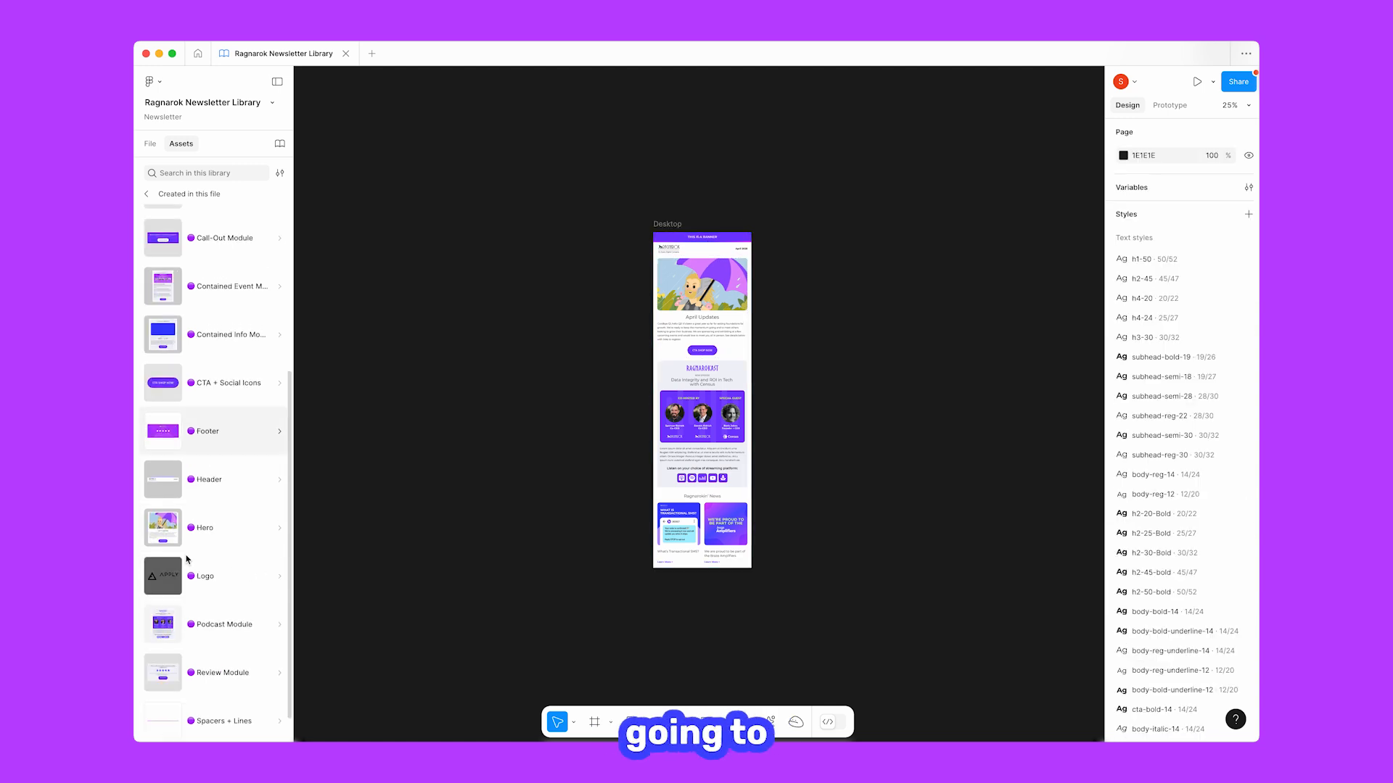
{"action": "scroll", "coordinate": [201, 657], "scroll_direction": "up", "scroll_amount": 5}
{"action": "scroll", "coordinate": [200, 656], "scroll_direction": "down", "scroll_amount": 4}
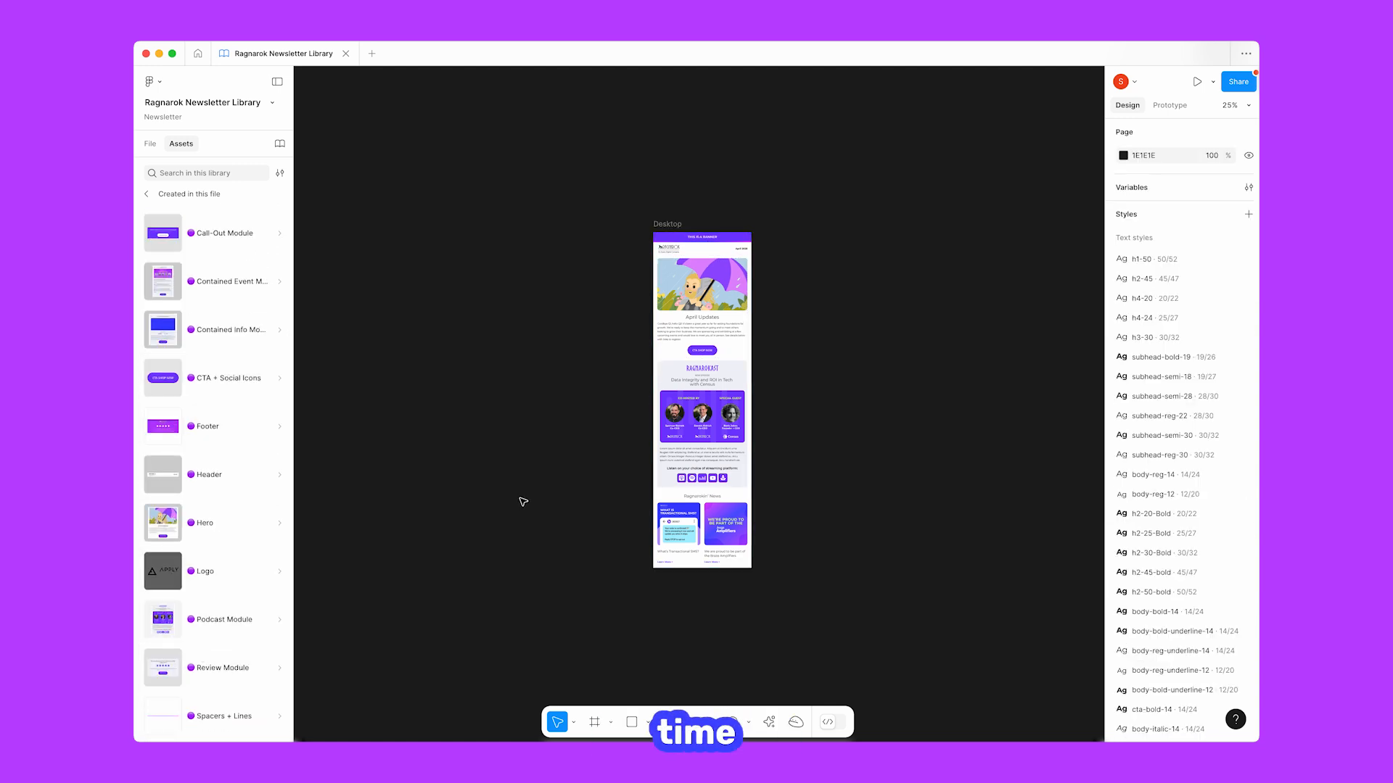
{"action": "left_click", "coordinate": [206, 173]}
{"action": "left_click", "coordinate": [217, 444]}
{"action": "left_click", "coordinate": [180, 254]}
{"action": "left_click_drag", "start_coordinate": [180, 254], "coordinate": [687, 589]}
{"action": "key", "text": "ctrl+z"}
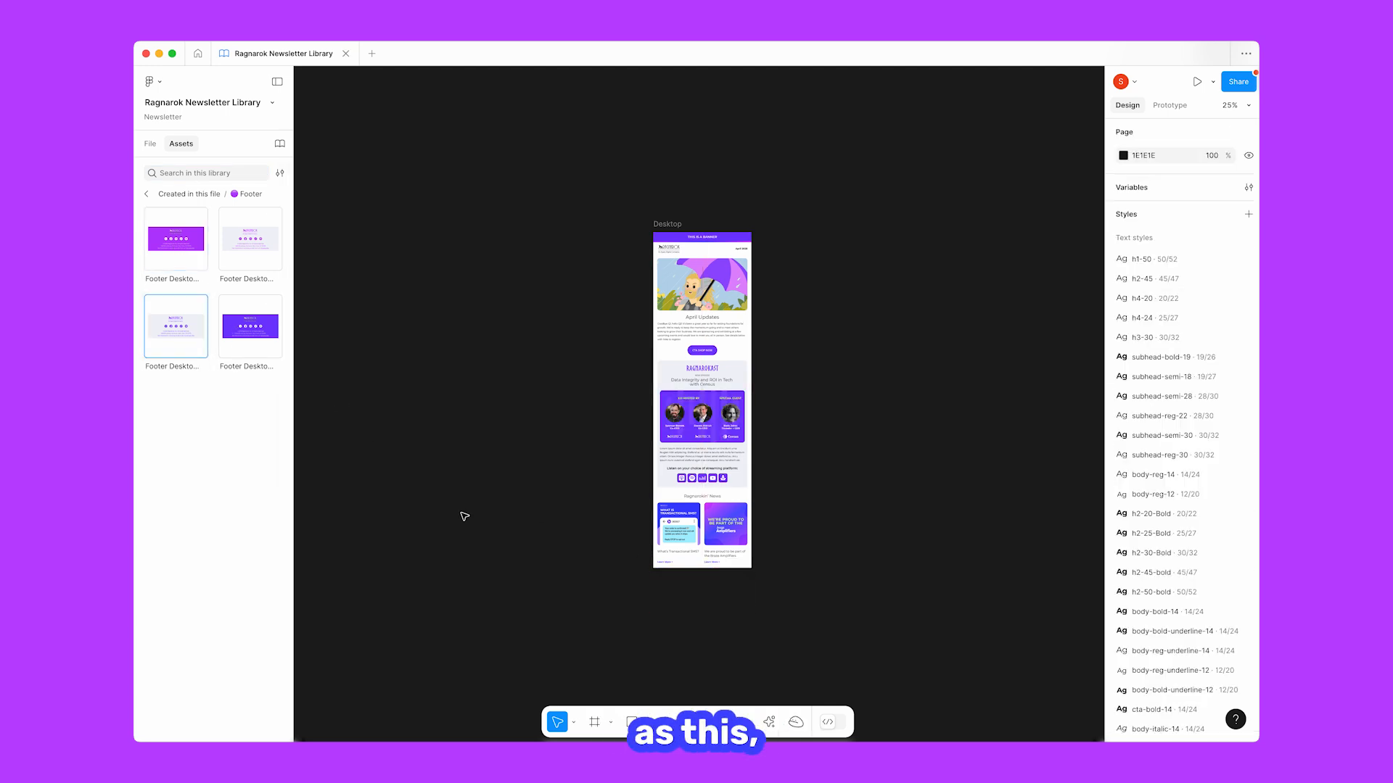
{"action": "left_click_drag", "start_coordinate": [464, 517], "coordinate": [702, 562]}
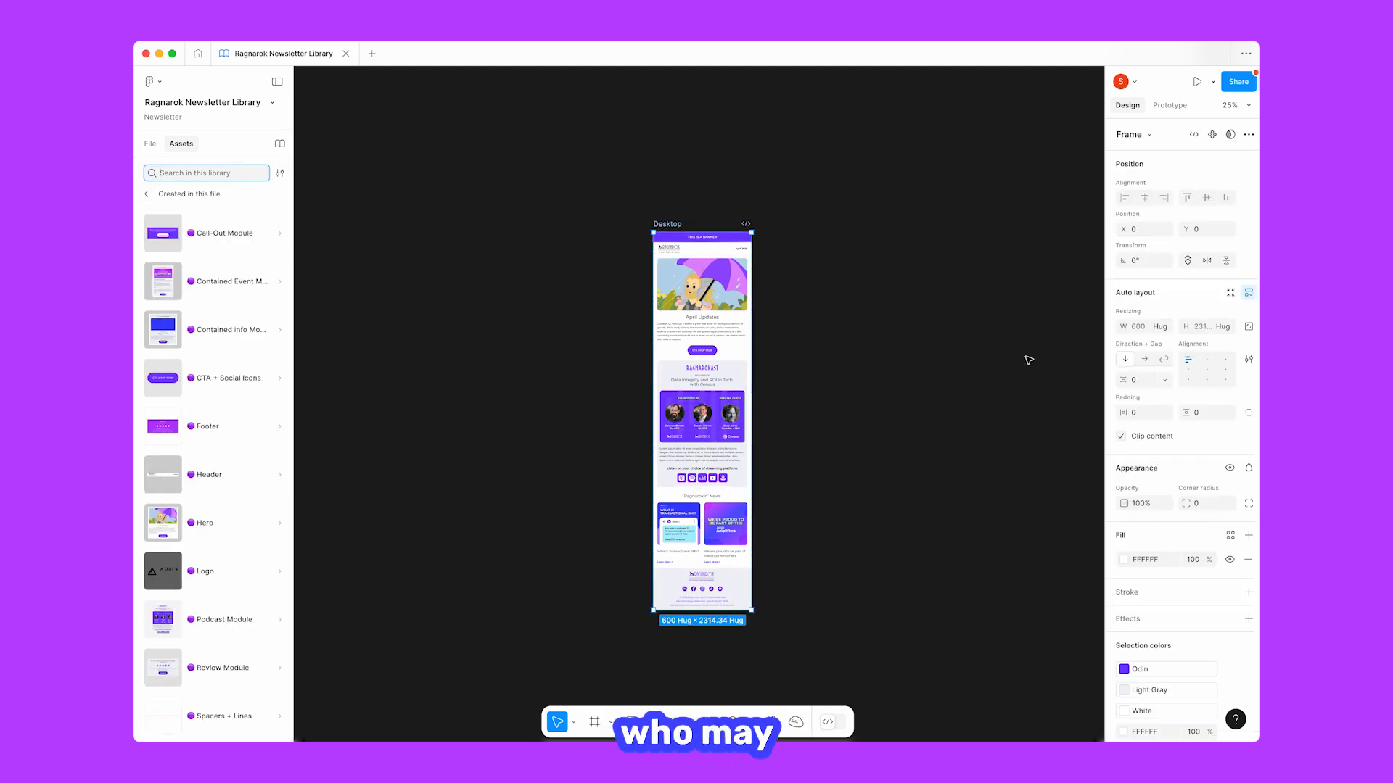
Set the color variant of the Desktop frame's banner to Skadi.
{"action": "left_click", "coordinate": [1029, 360]}
{"action": "key", "text": "super+equal"}
{"action": "scroll", "coordinate": [883, 382], "scroll_direction": "up", "scroll_amount": 5}
{"action": "left_click", "coordinate": [758, 442]}
{"action": "left_click", "coordinate": [1190, 192]}
{"action": "left_click", "coordinate": [1189, 209]}
{"action": "scroll", "coordinate": [866, 311], "scroll_direction": "down", "scroll_amount": 2}
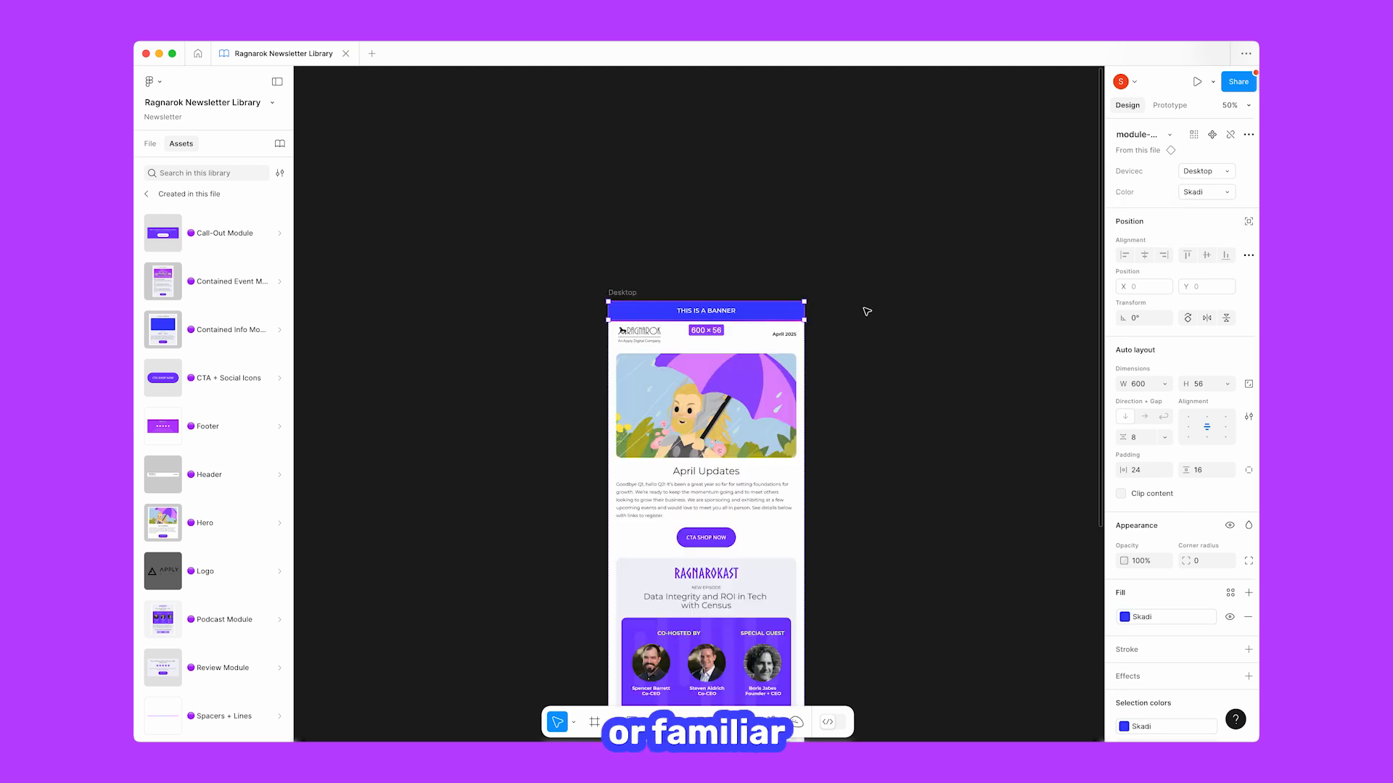
Try the Purple color variant on the Desktop frame's header and return it to White.
{"action": "scroll", "coordinate": [867, 312], "scroll_direction": "down", "scroll_amount": 3}
{"action": "left_click", "coordinate": [1197, 192]}
{"action": "left_click", "coordinate": [1194, 175]}
{"action": "left_click", "coordinate": [1023, 336]}
{"action": "left_click", "coordinate": [746, 237]}
{"action": "left_click", "coordinate": [1197, 192]}
{"action": "left_click", "coordinate": [1194, 210]}
{"action": "left_click", "coordinate": [747, 246]}
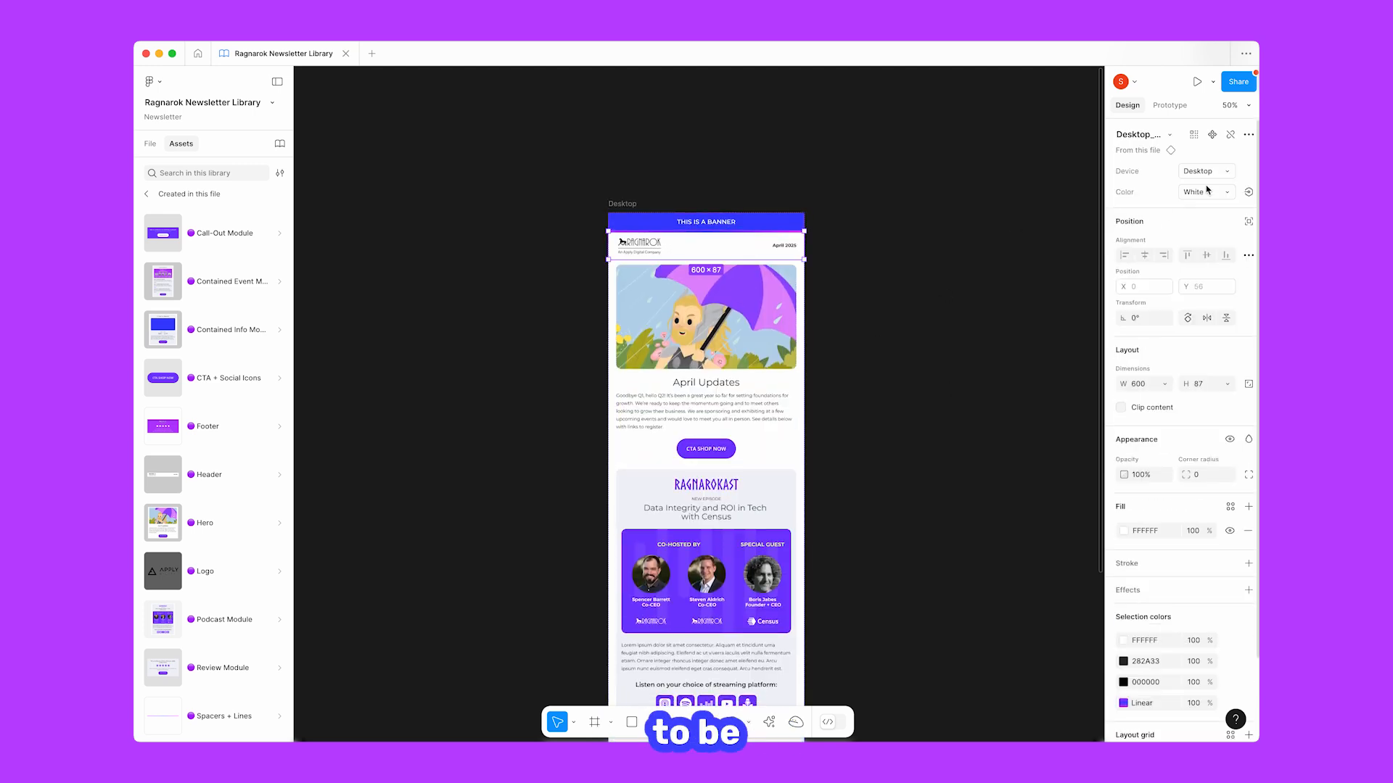
{"action": "left_click", "coordinate": [994, 302]}
{"action": "left_click", "coordinate": [747, 243]}
{"action": "left_click", "coordinate": [943, 305]}
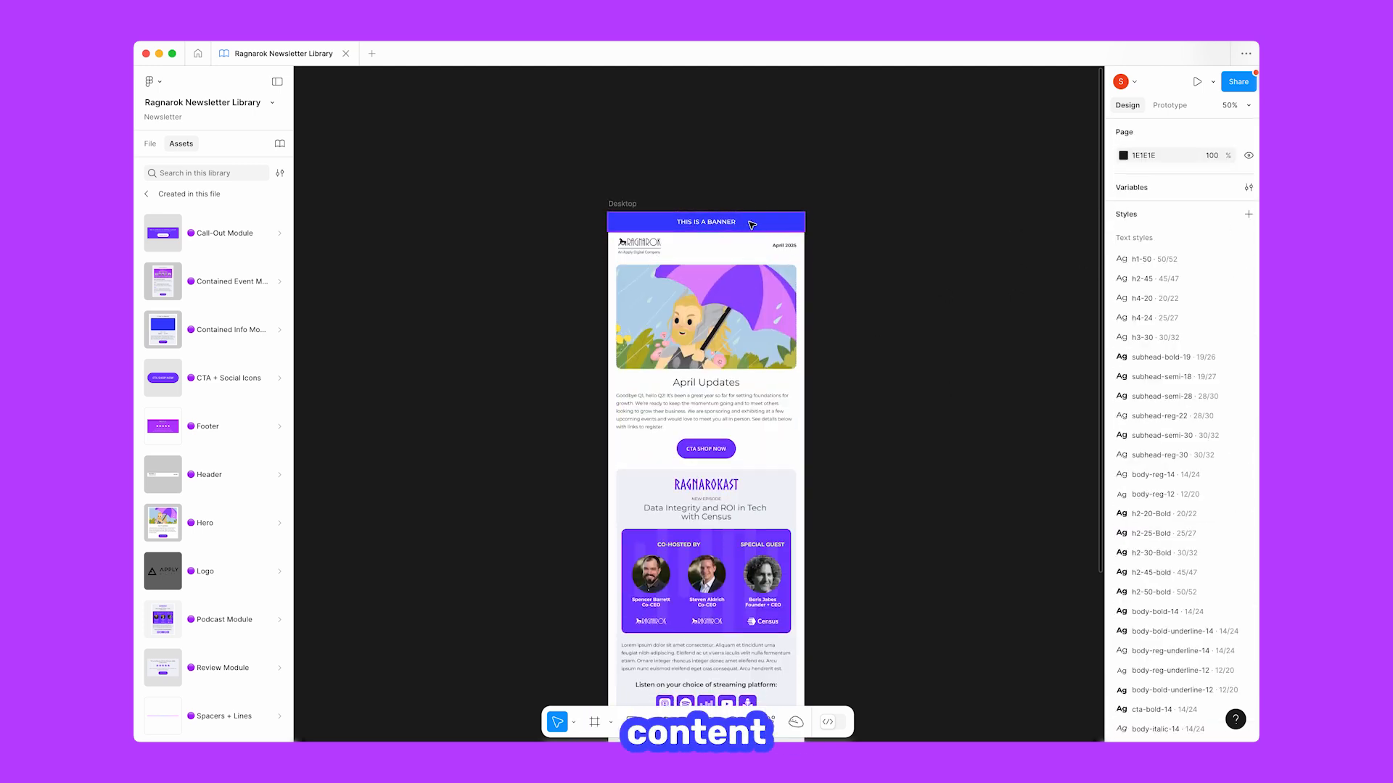
Remove the banner from the Desktop frame and set the header's color variant to Purple.
{"action": "left_click", "coordinate": [752, 224]}
{"action": "left_click", "coordinate": [1197, 192]}
{"action": "left_click", "coordinate": [1193, 210]}
{"action": "left_click", "coordinate": [740, 228]}
Switch the thin strip along the header's upper edge to the pink-and-blue gradient variant.
{"action": "key", "text": "super+equal"}
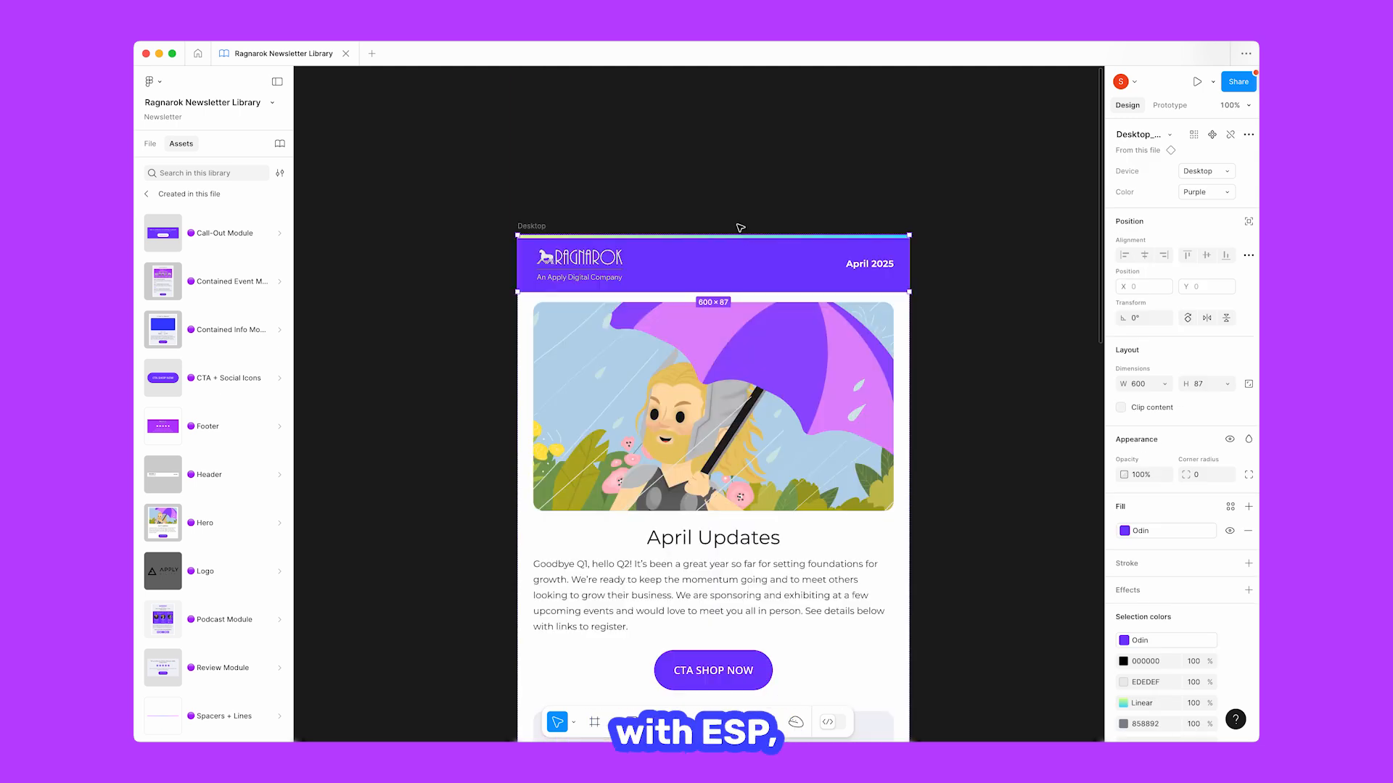
{"action": "key", "text": "super+equal"}
{"action": "double_click", "coordinate": [814, 273]}
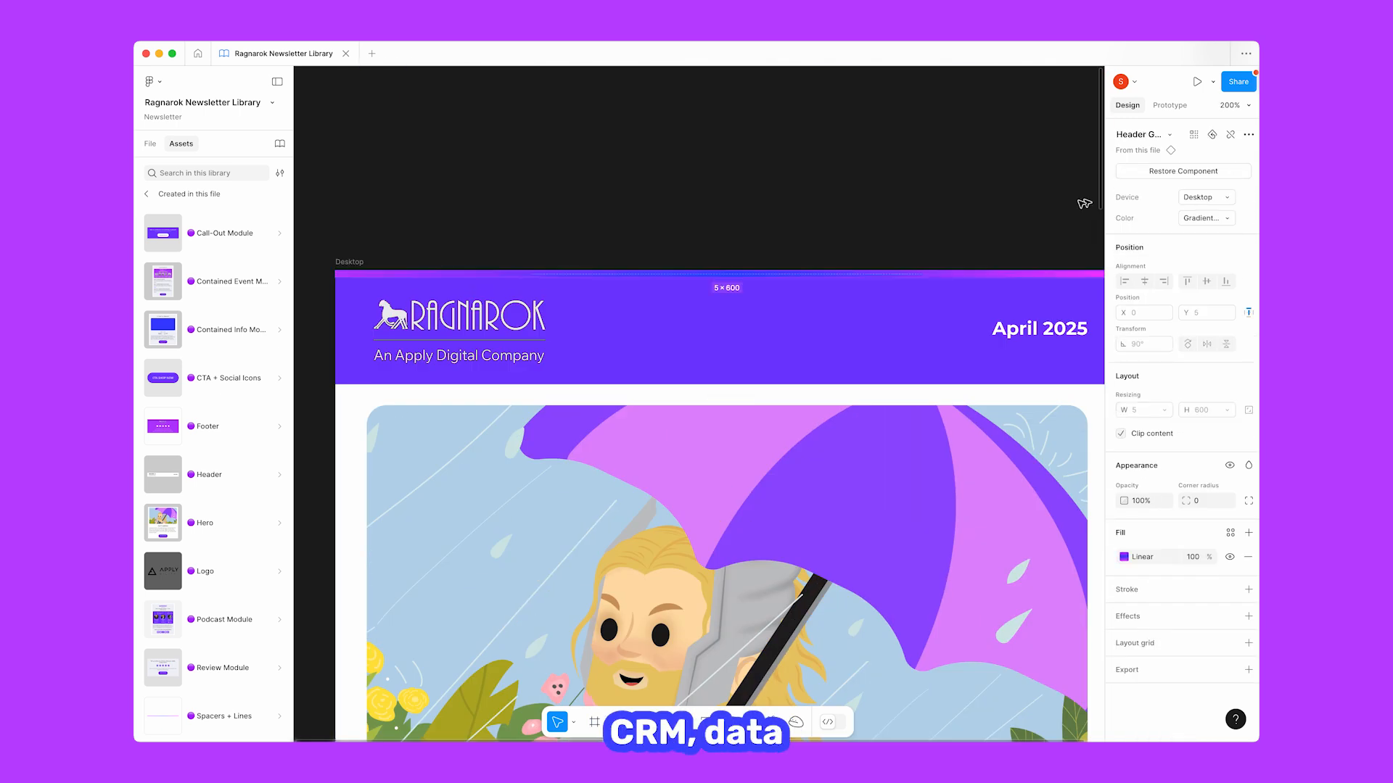
Set the Desktop header's color variant to White.
{"action": "key", "text": "super+minus"}
{"action": "left_click", "coordinate": [783, 348]}
{"action": "left_click", "coordinate": [1196, 192]}
{"action": "left_click", "coordinate": [1194, 176]}
{"action": "left_click", "coordinate": [936, 259]}
{"action": "key", "text": "super+minus"}
{"action": "key", "text": "super+equal"}
Toggle the Hero section's image off and back on, and switch its Hero Size to the full-width option.
{"action": "left_click", "coordinate": [842, 290]}
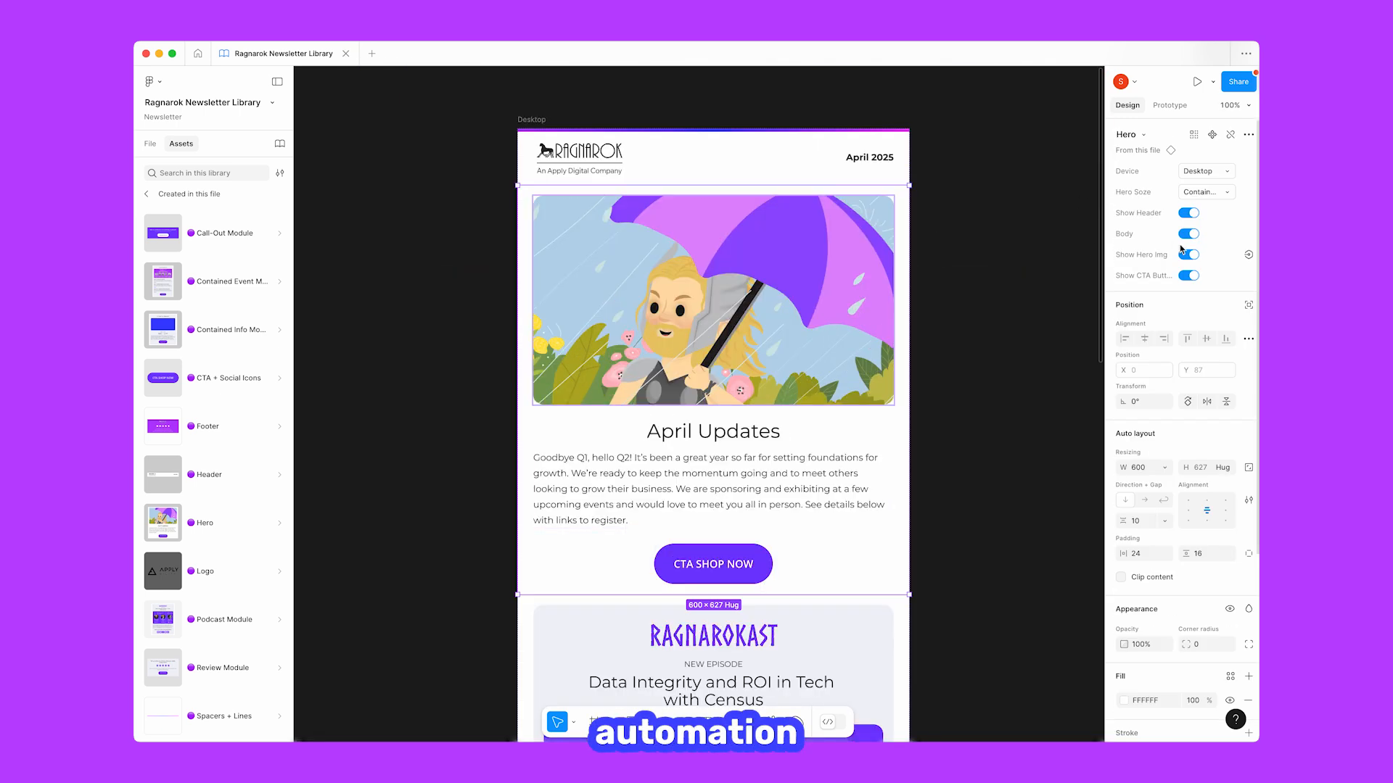
{"action": "left_click", "coordinate": [1186, 255]}
{"action": "left_click", "coordinate": [1187, 255]}
{"action": "left_click", "coordinate": [1204, 192]}
{"action": "left_click", "coordinate": [1193, 209]}
{"action": "left_click", "coordinate": [972, 312]}
{"action": "scroll", "coordinate": [820, 373], "scroll_direction": "down", "scroll_amount": 5}
Try another color variant on the Hero section's CTA button and return it to Odin.
{"action": "double_click", "coordinate": [715, 215]}
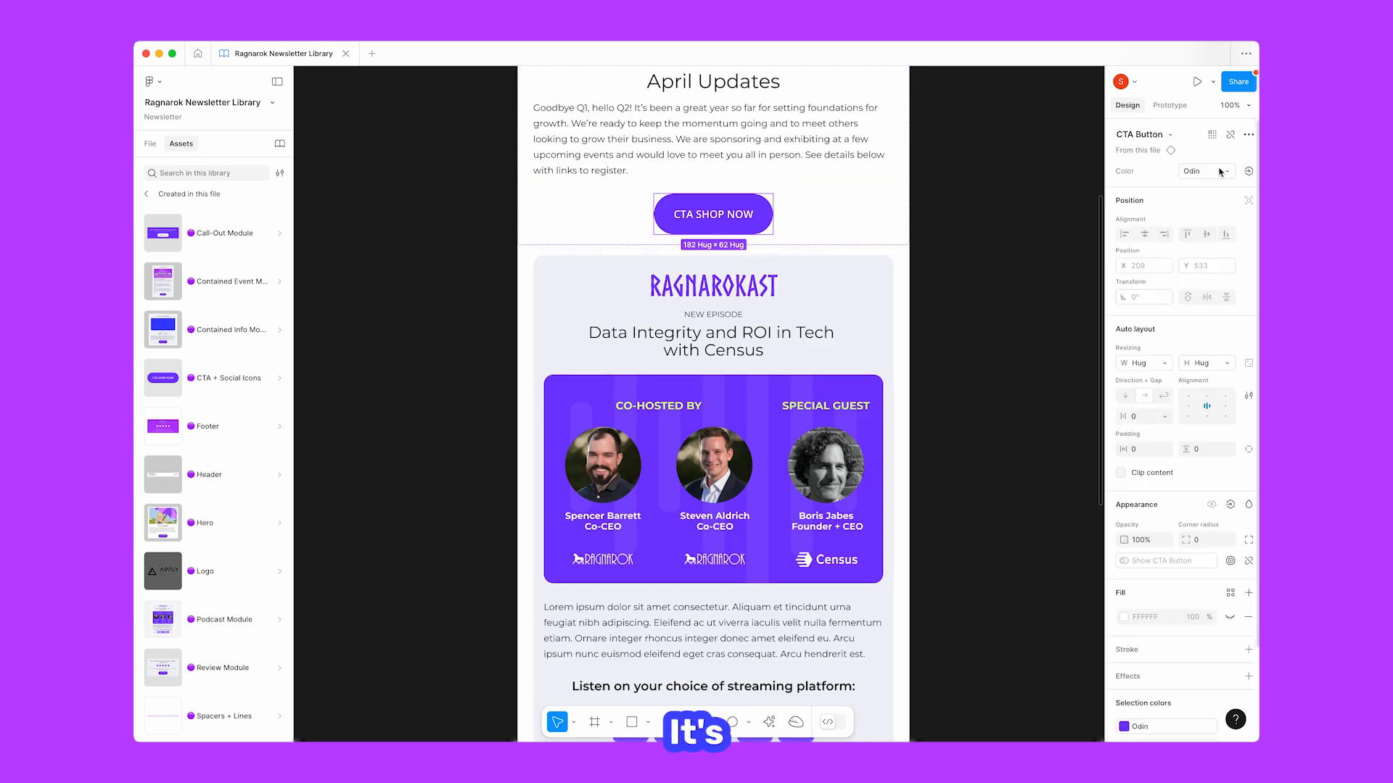
{"action": "left_click", "coordinate": [1219, 172]}
{"action": "left_click", "coordinate": [1200, 202]}
{"action": "left_click", "coordinate": [982, 274]}
{"action": "double_click", "coordinate": [714, 215]}
{"action": "left_click", "coordinate": [1206, 173]}
{"action": "left_click", "coordinate": [1195, 187]}
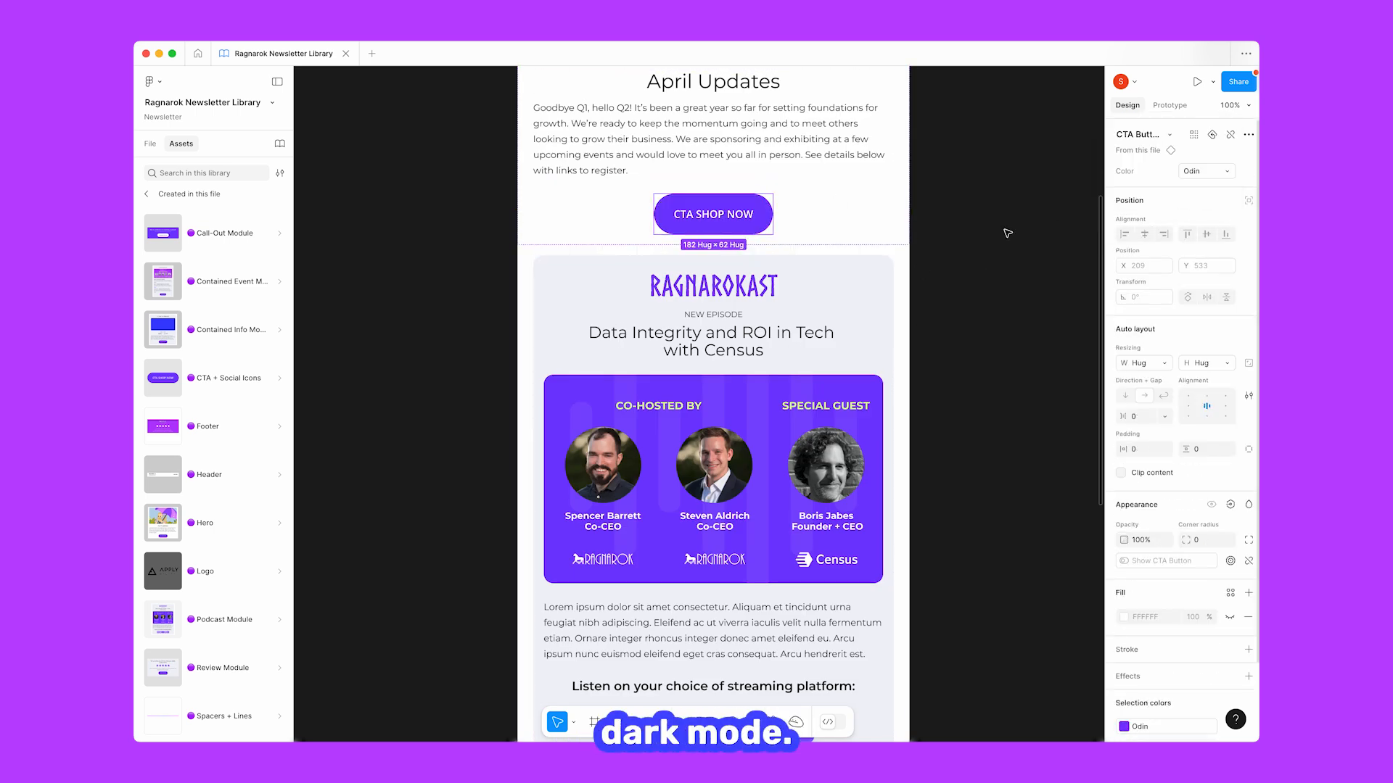
{"action": "key", "text": "Escape"}
Try hiding the text CTA and the second column in the Ragnarokin' News module, keeping both shown.
{"action": "scroll", "coordinate": [979, 312], "scroll_direction": "down", "scroll_amount": 2}
{"action": "scroll", "coordinate": [948, 389], "scroll_direction": "up", "scroll_amount": 3}
{"action": "scroll", "coordinate": [948, 388], "scroll_direction": "down", "scroll_amount": 8}
{"action": "left_click", "coordinate": [798, 391]}
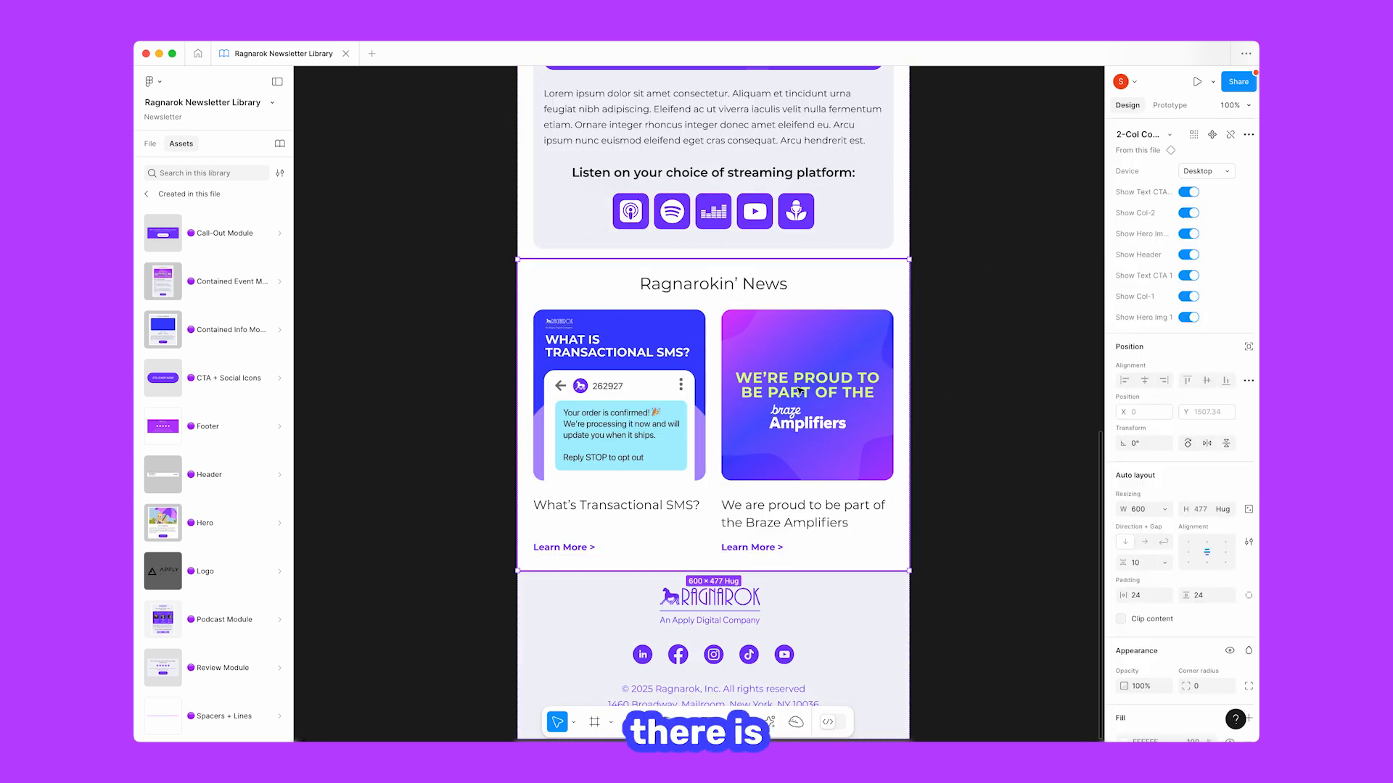
{"action": "left_click", "coordinate": [1188, 195]}
{"action": "left_click", "coordinate": [1186, 214]}
{"action": "left_click", "coordinate": [1186, 215]}
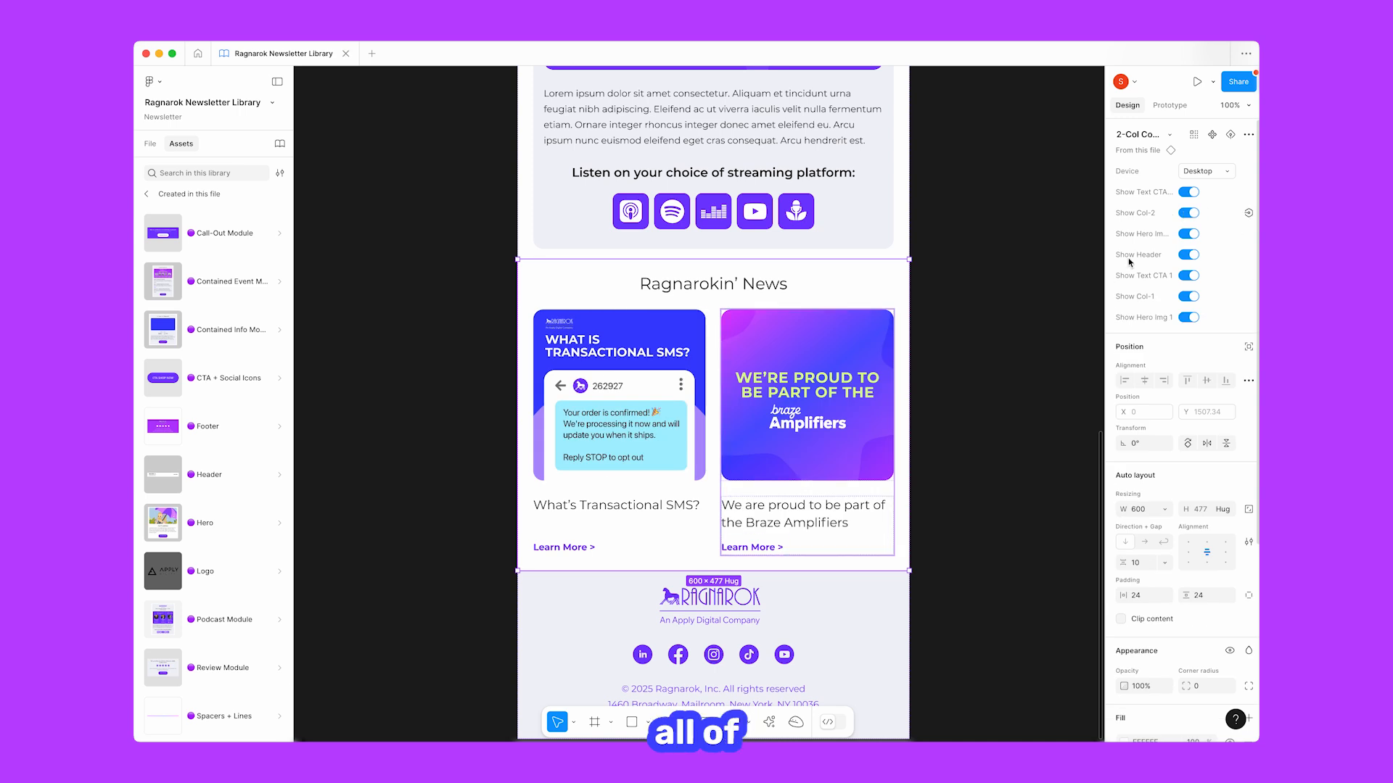
{"action": "left_click", "coordinate": [980, 384]}
Try hiding the logo in the Desktop frame's footer and show it again.
{"action": "scroll", "coordinate": [943, 417], "scroll_direction": "down", "scroll_amount": 1}
{"action": "key", "text": "super+minus"}
{"action": "left_click", "coordinate": [790, 535]}
{"action": "left_click", "coordinate": [1187, 234]}
{"action": "left_click", "coordinate": [1187, 234]}
{"action": "left_click", "coordinate": [986, 308]}
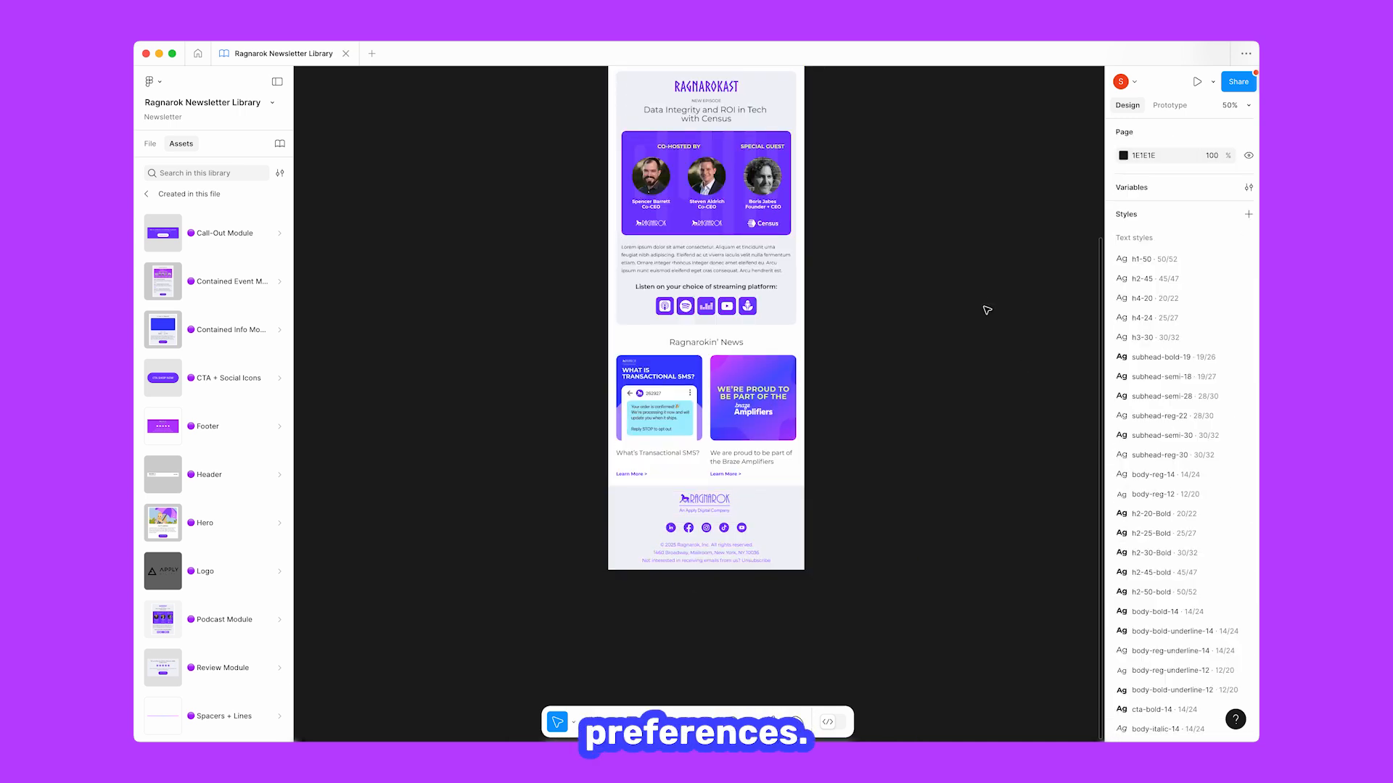
Duplicate the Desktop frame beside the original and name the copy Mobile.
{"action": "key", "text": "super+minus"}
{"action": "left_click", "coordinate": [667, 113]}
{"action": "key", "text": "super+d"}
{"action": "double_click", "coordinate": [770, 114]}
{"action": "type", "text": "Mobile"}
{"action": "key", "text": "Return"}
Set the Mobile frame's width to 375.
{"action": "left_click", "coordinate": [1133, 326]}
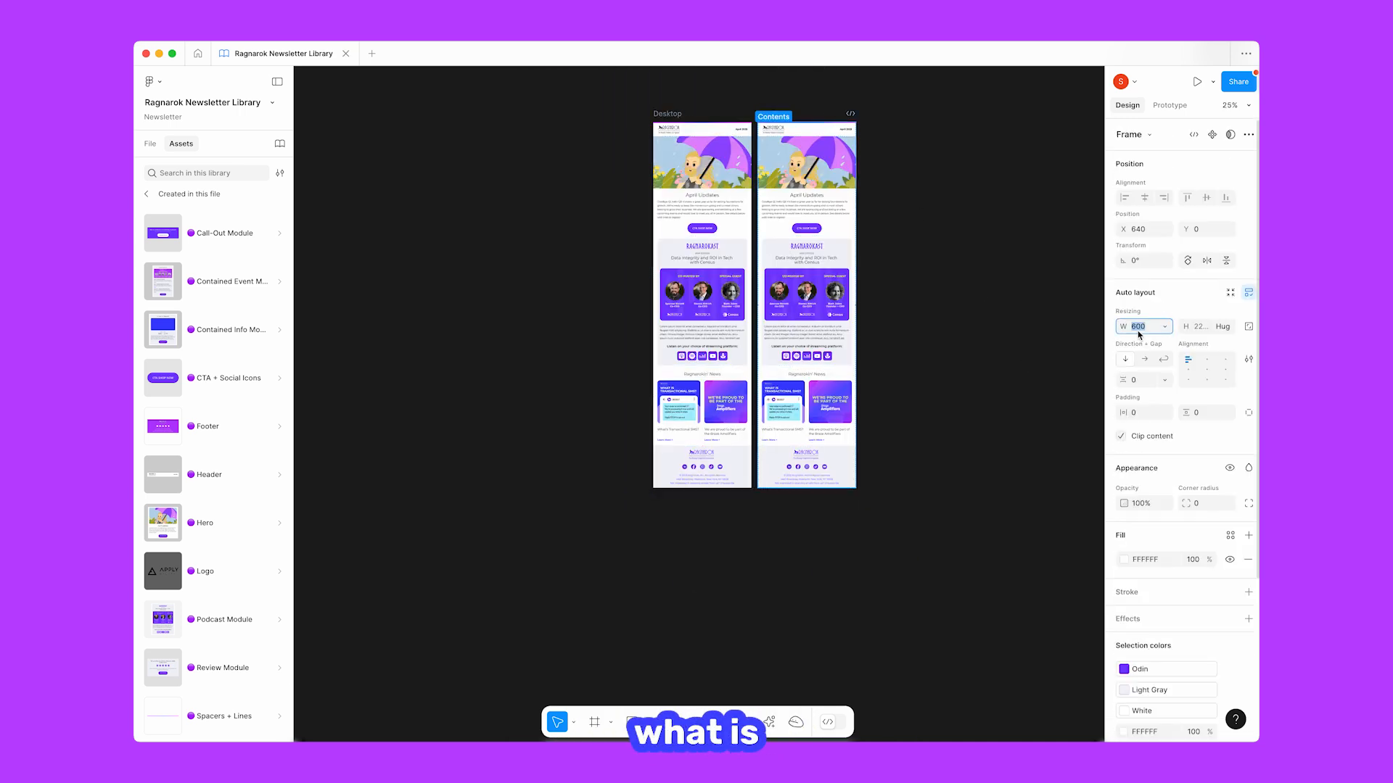
{"action": "type", "text": "375"}
{"action": "key", "text": "Return"}
Switch the header and the Hero section in the Mobile frame to their Mobile device variants.
{"action": "left_click", "coordinate": [801, 136]}
{"action": "left_click", "coordinate": [1206, 172]}
{"action": "left_click", "coordinate": [1193, 188]}
{"action": "left_click", "coordinate": [794, 174]}
{"action": "left_click", "coordinate": [1205, 172]}
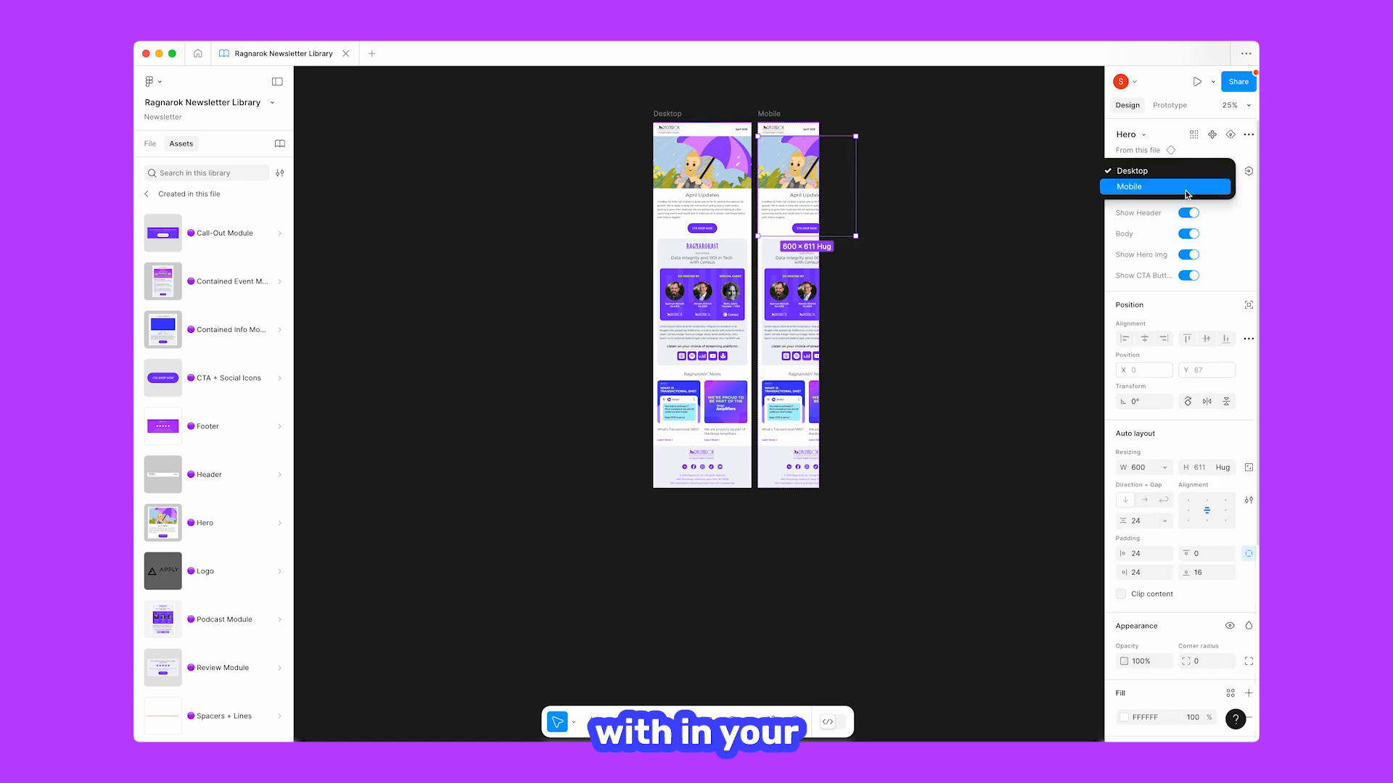
{"action": "left_click", "coordinate": [1193, 188]}
Switch the podcast and two-column modules in the Mobile frame to their Mobile device variants.
{"action": "left_click", "coordinate": [792, 305]}
{"action": "left_click", "coordinate": [1205, 172]}
{"action": "left_click", "coordinate": [1205, 172]}
{"action": "left_click", "coordinate": [1193, 188]}
Switch the Mobile frame's footer to the Mobile Odin variant.
{"action": "left_click", "coordinate": [800, 558]}
{"action": "left_click", "coordinate": [1205, 172]}
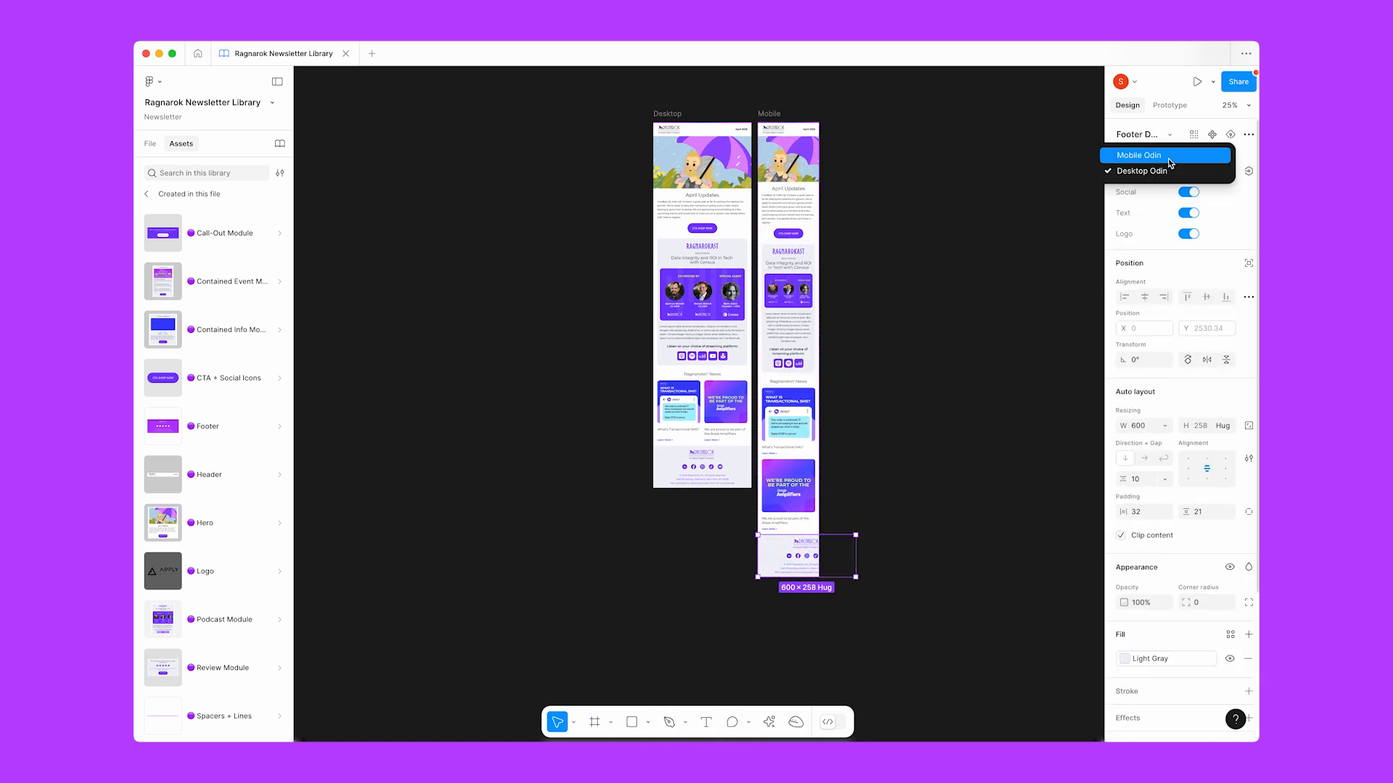
{"action": "left_click", "coordinate": [1174, 156]}
{"action": "left_click", "coordinate": [958, 431]}
{"action": "scroll", "coordinate": [958, 431], "scroll_direction": "up", "scroll_amount": 1}
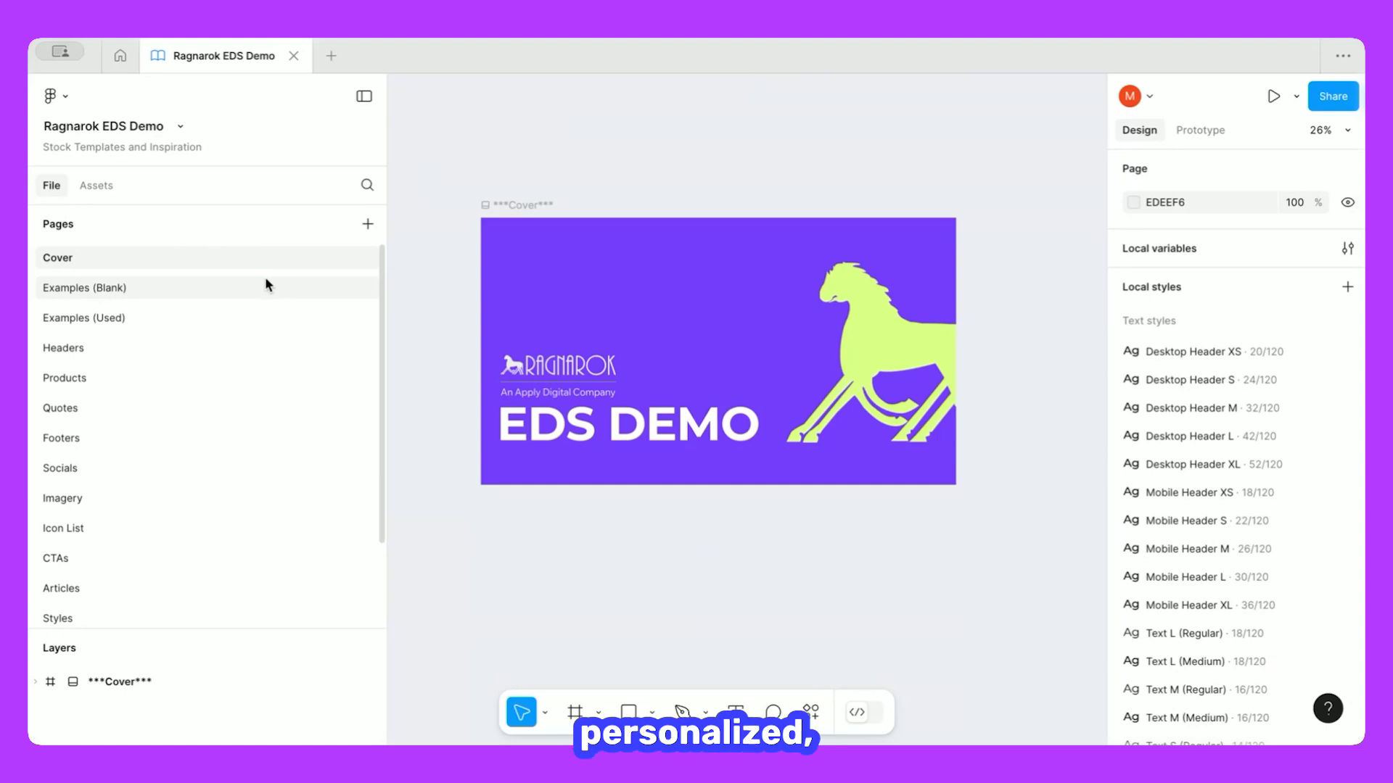
Open the Headers page of the Ragnarok EDS Demo file to view its header and hero components.
{"action": "left_click", "coordinate": [88, 351]}
{"action": "scroll", "coordinate": [528, 304], "scroll_direction": "up", "scroll_amount": 5}
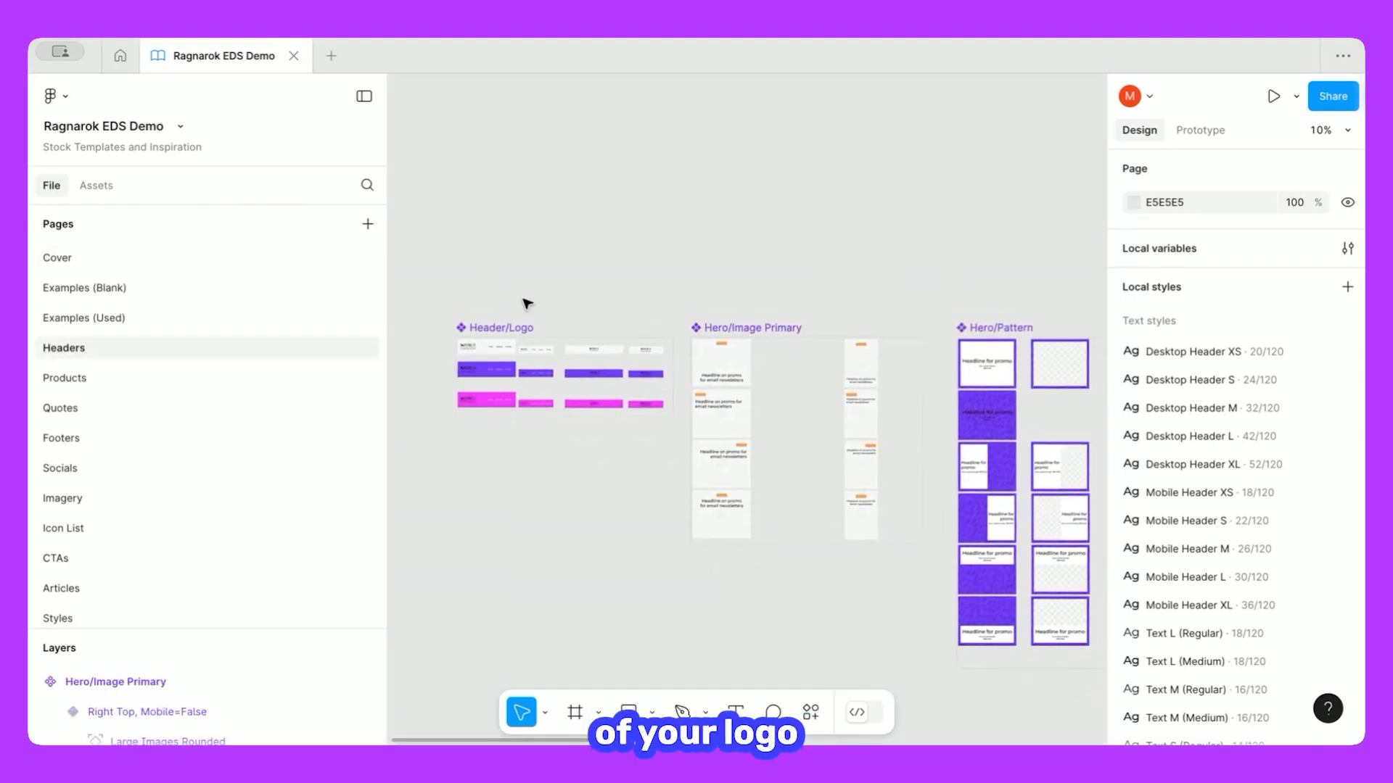
Examine the Header/Logo, Hero/Image Primary, Hero/Pattern and Header/Text component sets on the Headers page.
{"action": "scroll", "coordinate": [527, 303], "scroll_direction": "down", "scroll_amount": 2}
{"action": "scroll", "coordinate": [527, 303], "scroll_direction": "left", "scroll_amount": 2}
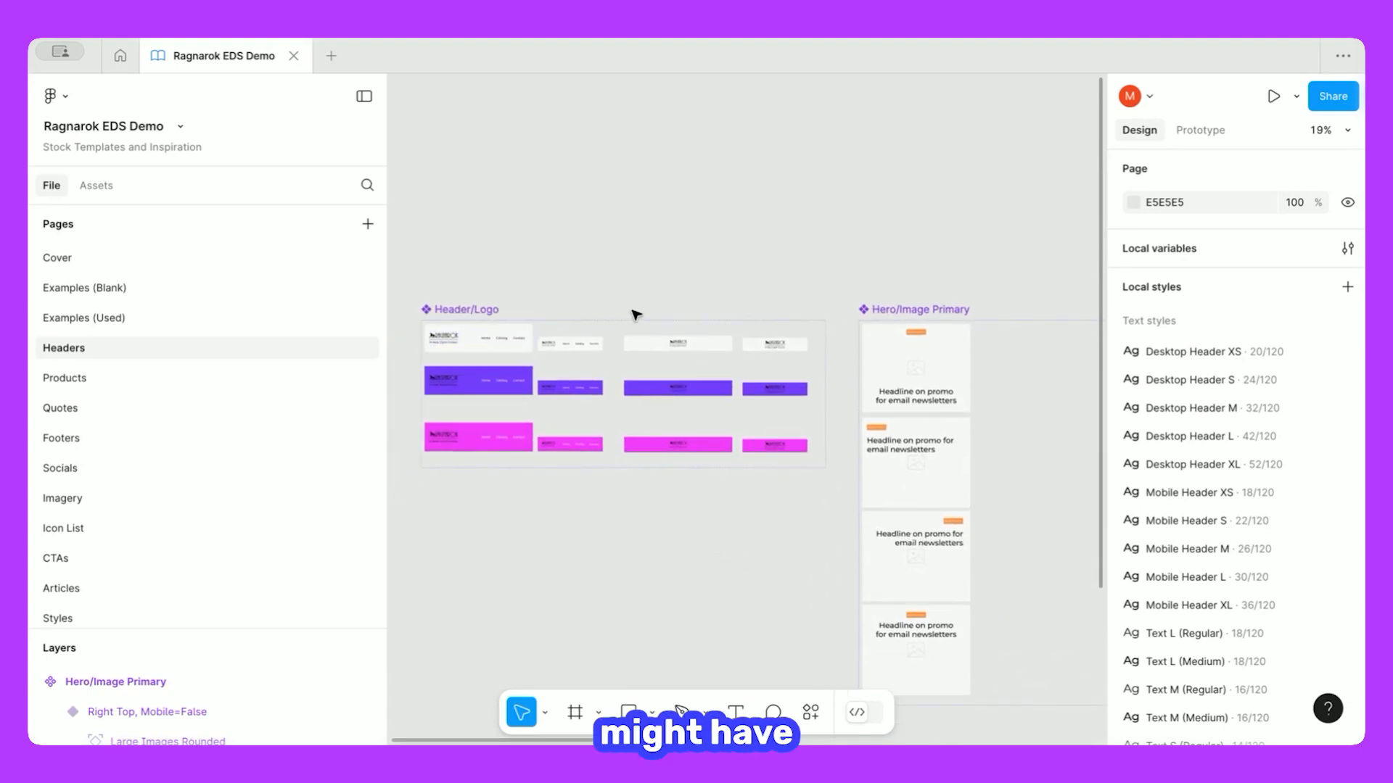
{"action": "scroll", "coordinate": [636, 314], "scroll_direction": "right", "scroll_amount": 6}
{"action": "scroll", "coordinate": [600, 292], "scroll_direction": "down", "scroll_amount": 1}
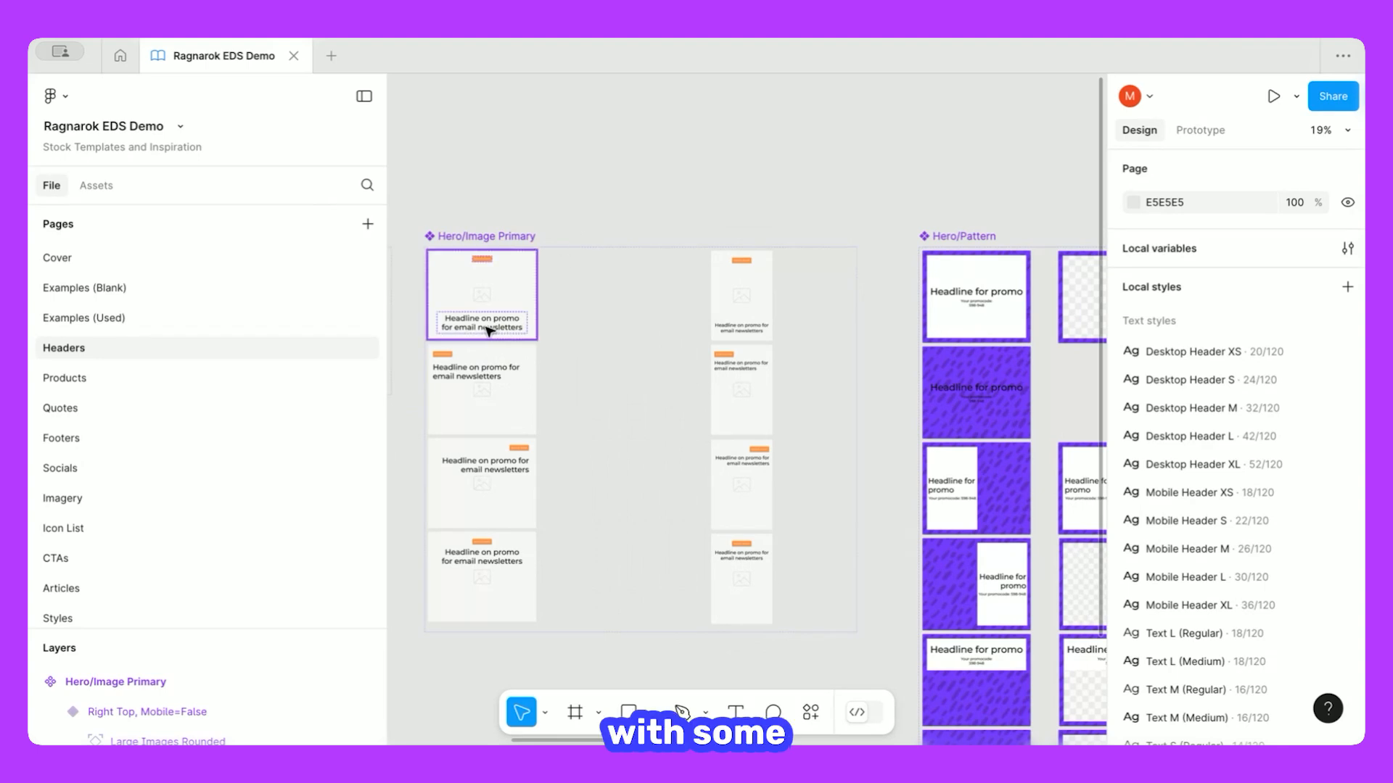
{"action": "scroll", "coordinate": [629, 330], "scroll_direction": "right", "scroll_amount": 5}
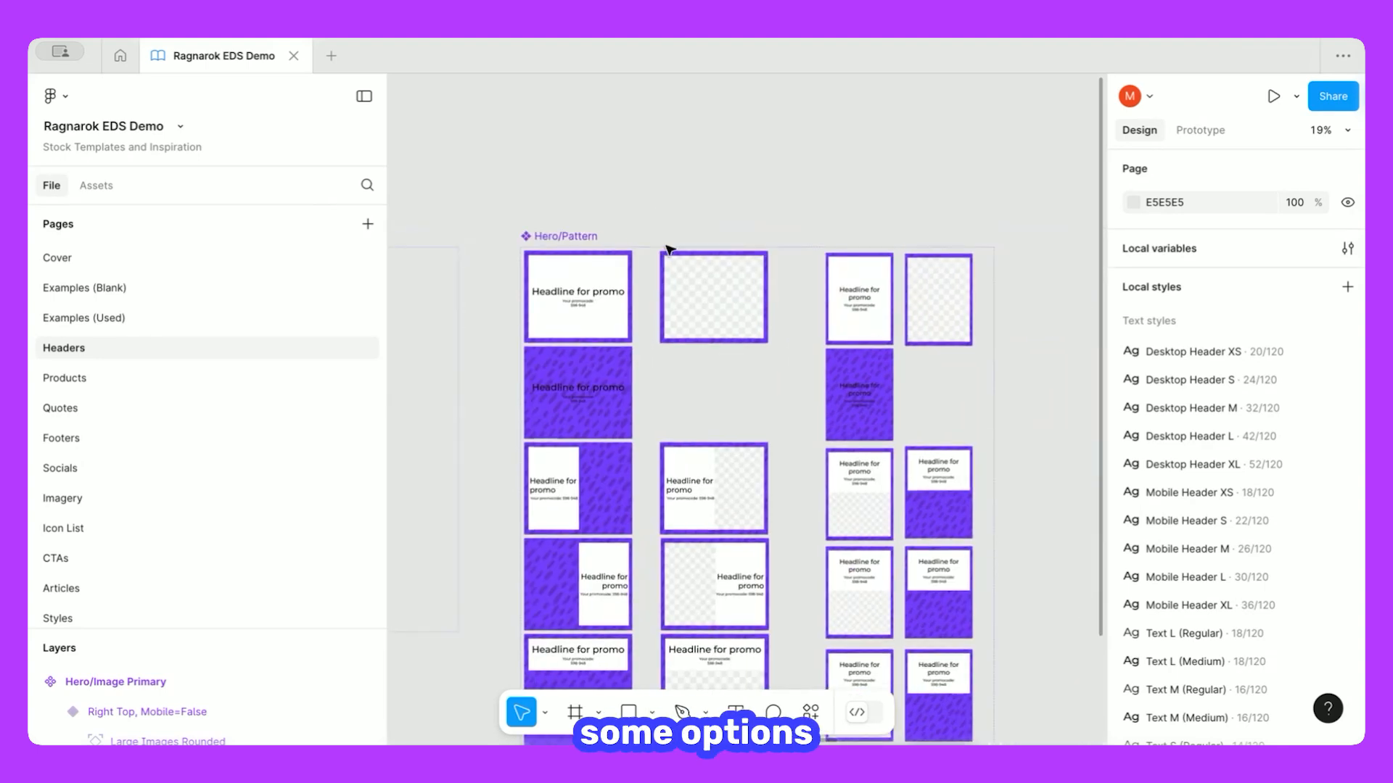
{"action": "scroll", "coordinate": [695, 249], "scroll_direction": "right", "scroll_amount": 10}
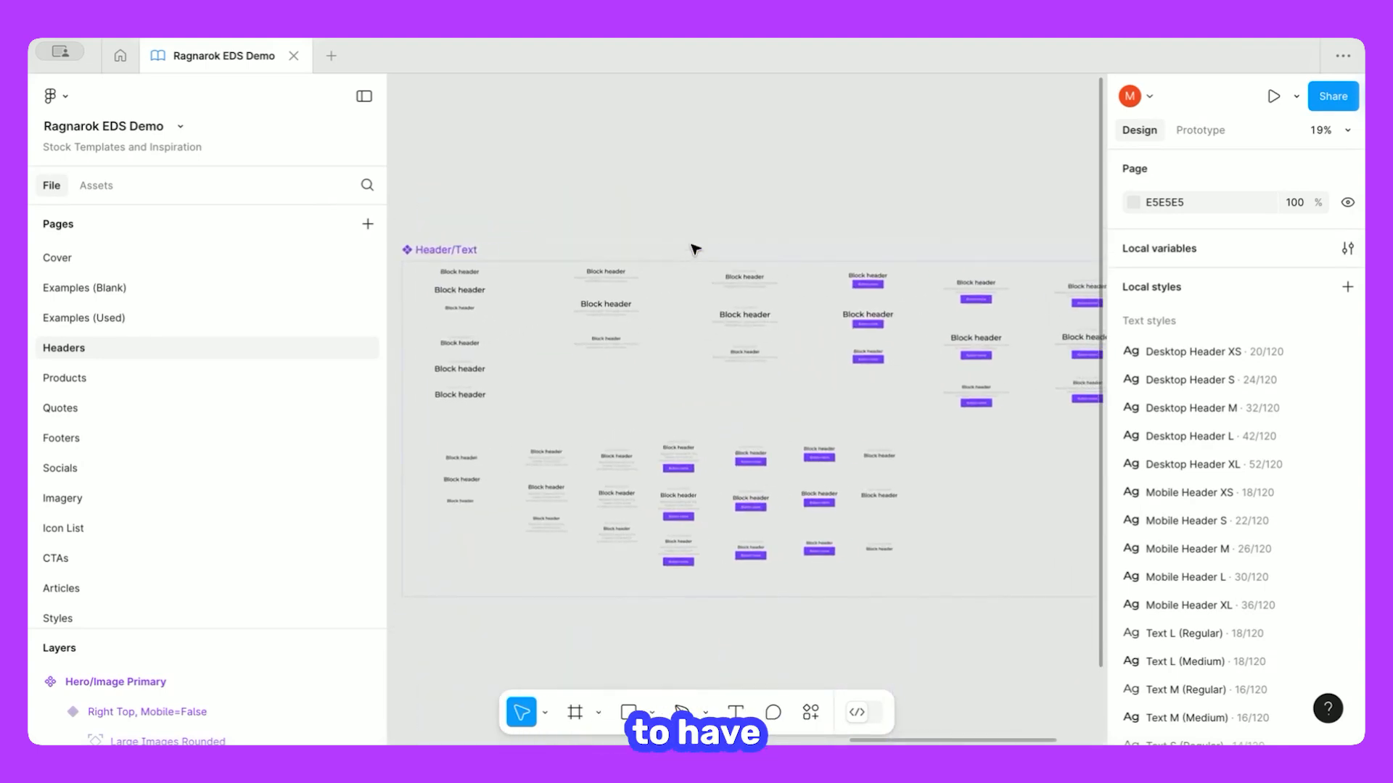
{"action": "scroll", "coordinate": [694, 250], "scroll_direction": "down", "scroll_amount": 3}
Open the Products page and look through its product card layouts in desktop and mobile variants.
{"action": "left_click", "coordinate": [208, 380]}
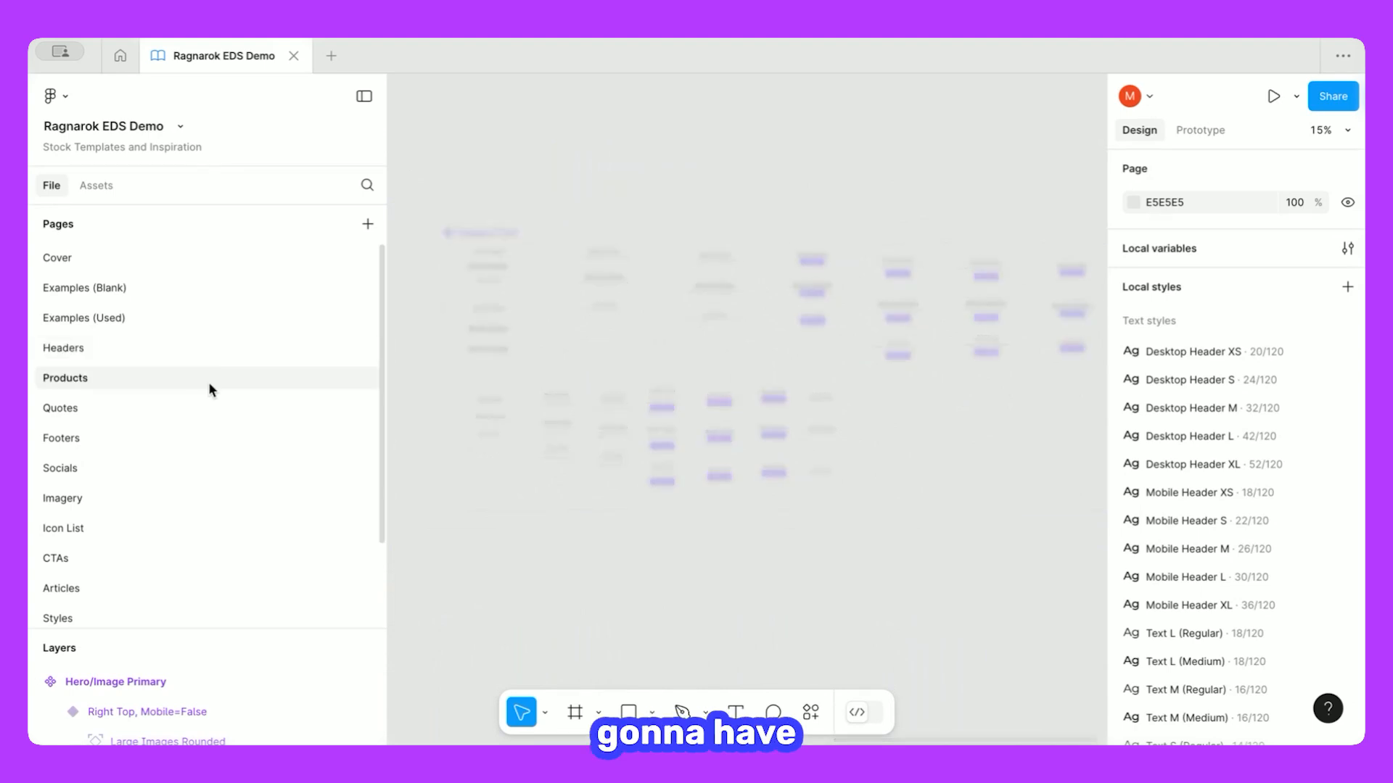
{"action": "scroll", "coordinate": [424, 292], "scroll_direction": "up", "scroll_amount": 4}
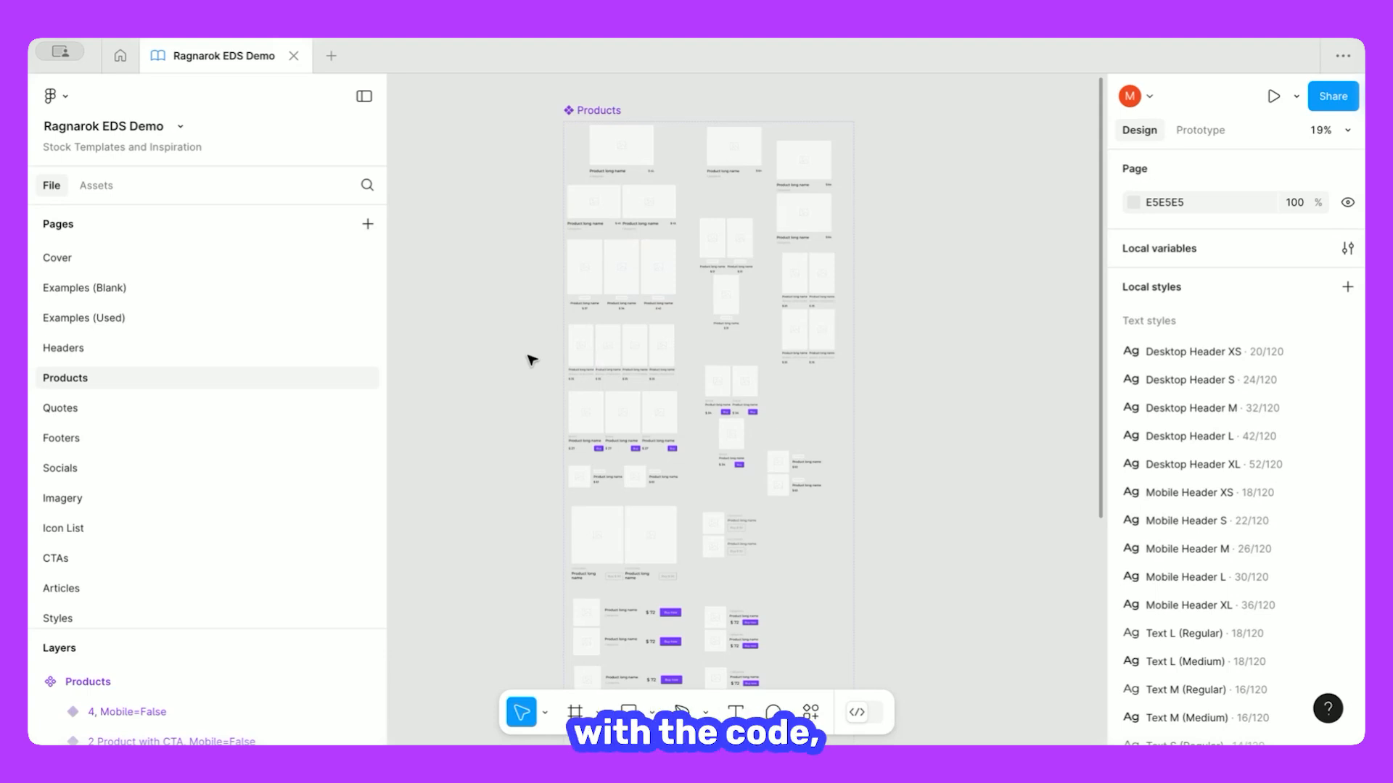
{"action": "scroll", "coordinate": [633, 476], "scroll_direction": "up", "scroll_amount": 5}
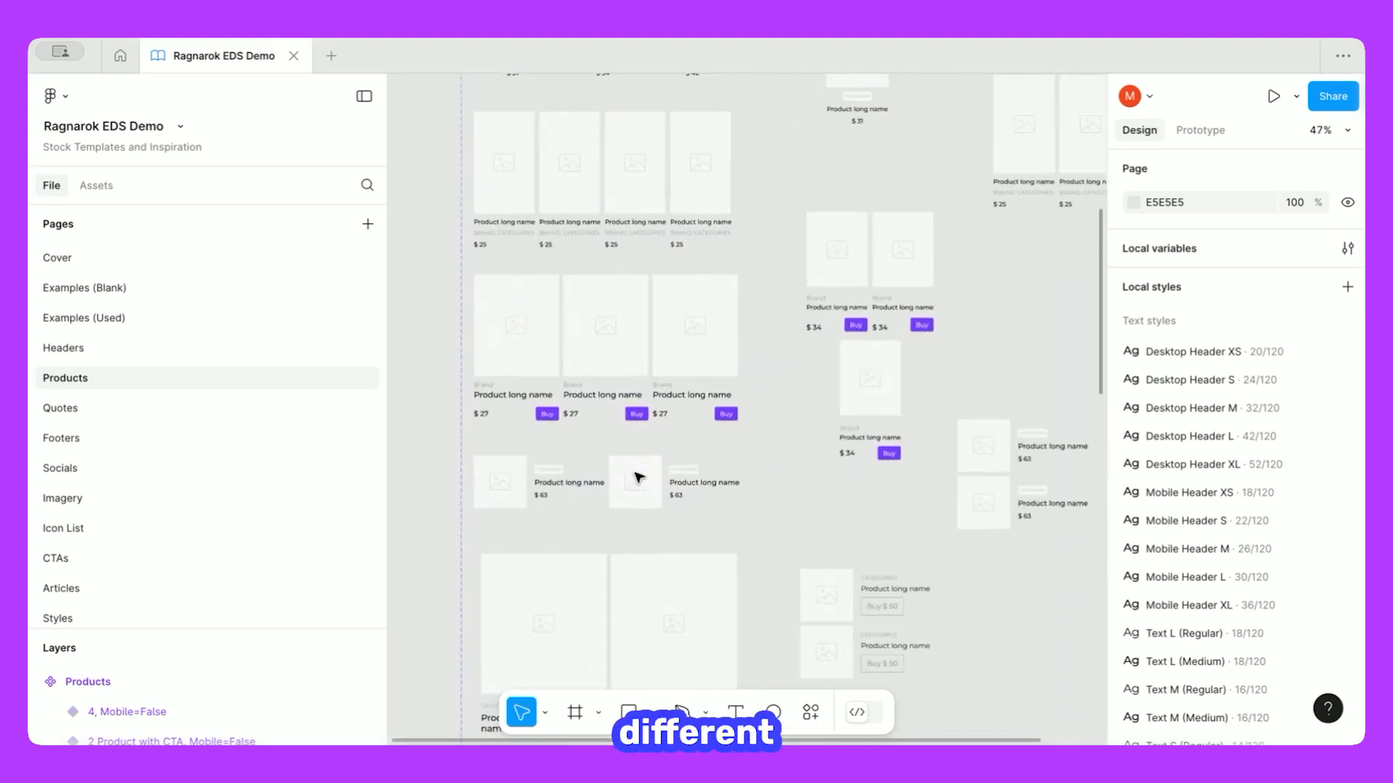
{"action": "scroll", "coordinate": [637, 475], "scroll_direction": "down", "scroll_amount": 3}
{"action": "scroll", "coordinate": [638, 476], "scroll_direction": "down", "scroll_amount": 3}
{"action": "scroll", "coordinate": [638, 477], "scroll_direction": "down", "scroll_amount": 3}
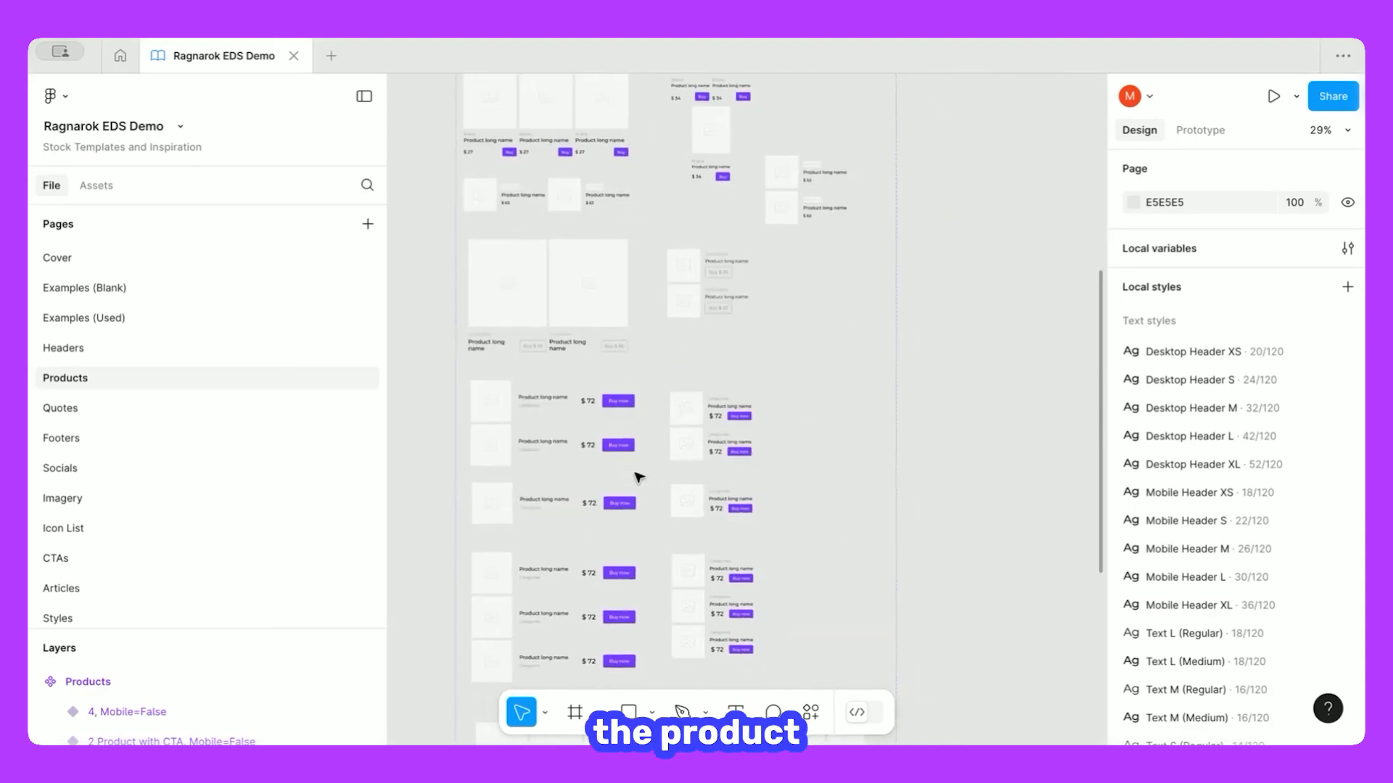
{"action": "scroll", "coordinate": [637, 476], "scroll_direction": "down", "scroll_amount": 2}
View the Testimonials components on the Quotes page and the footer variants on the Footers page.
{"action": "key", "text": "Page_Down"}
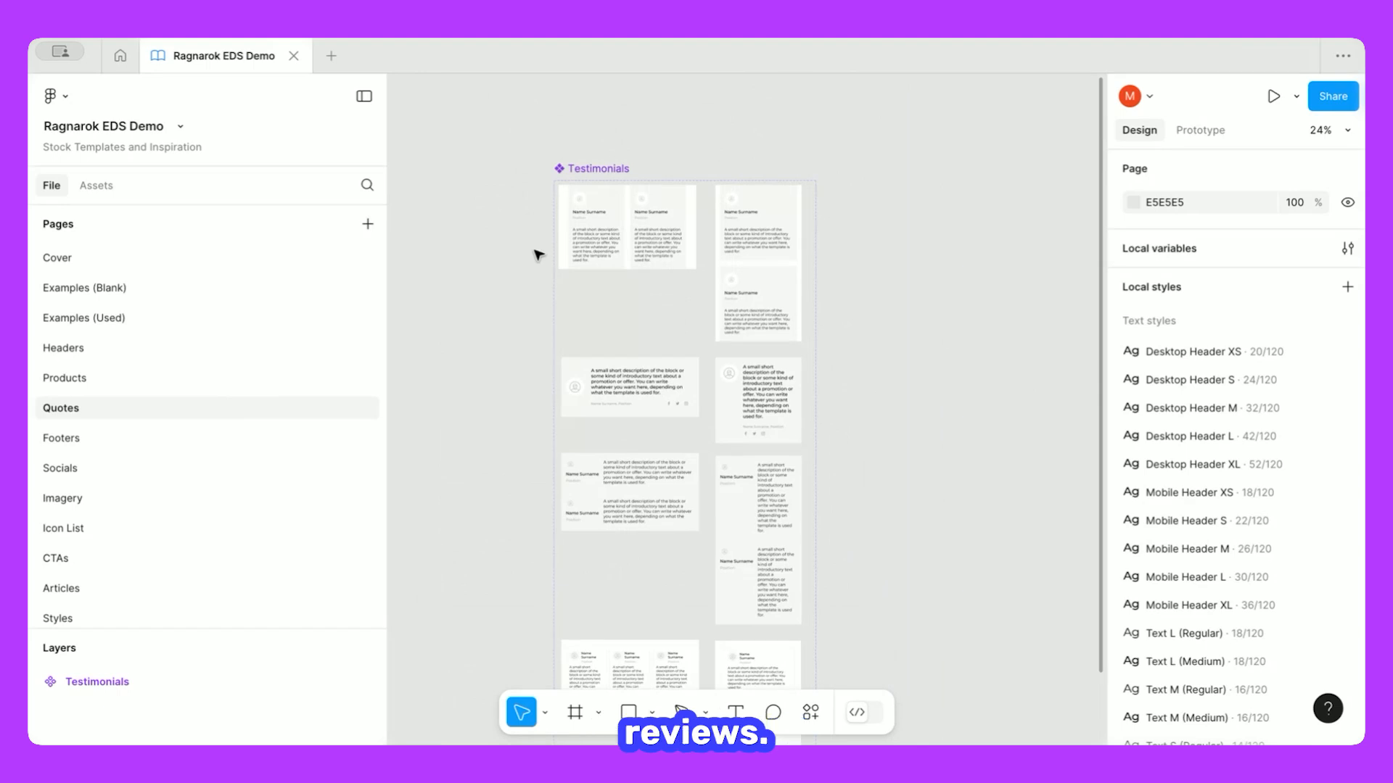
{"action": "key", "text": "Page_Down"}
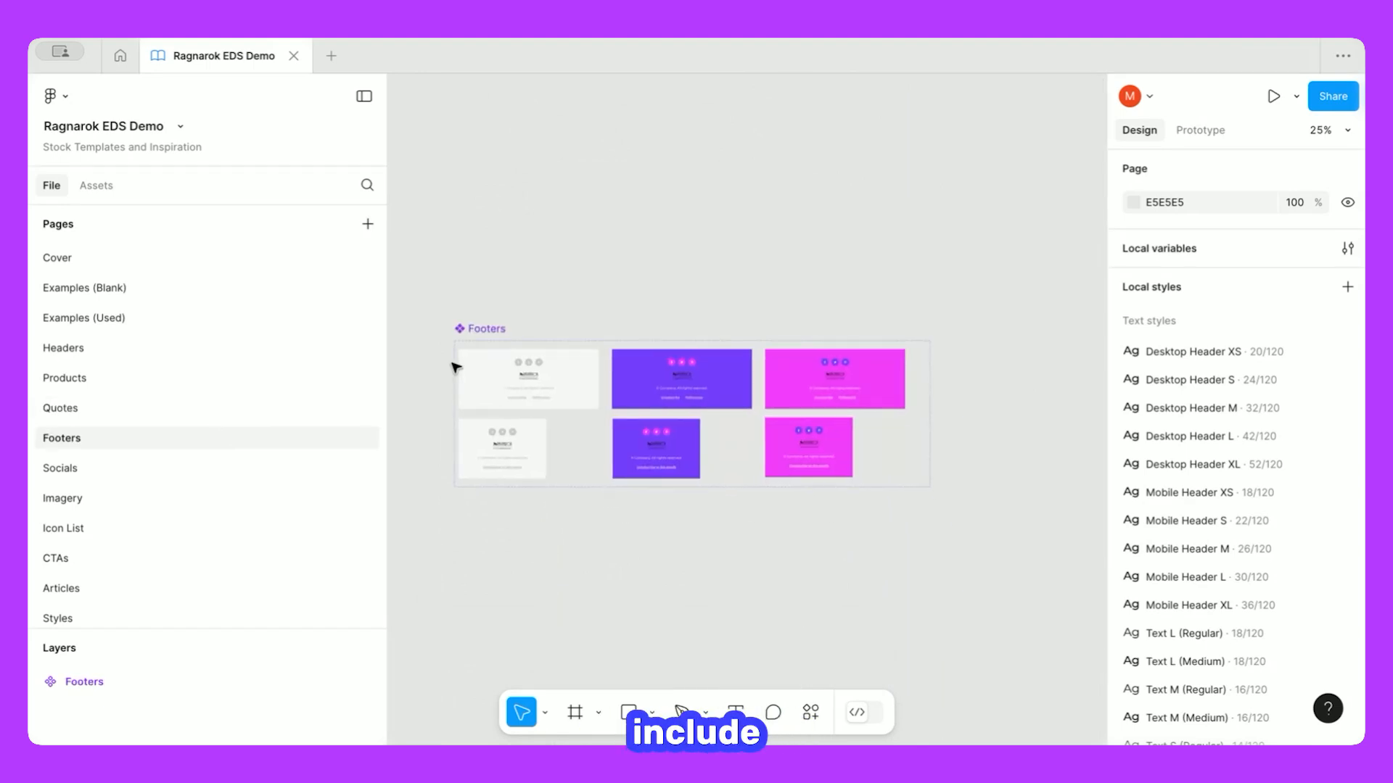
{"action": "scroll", "coordinate": [565, 447], "scroll_direction": "up", "scroll_amount": 5}
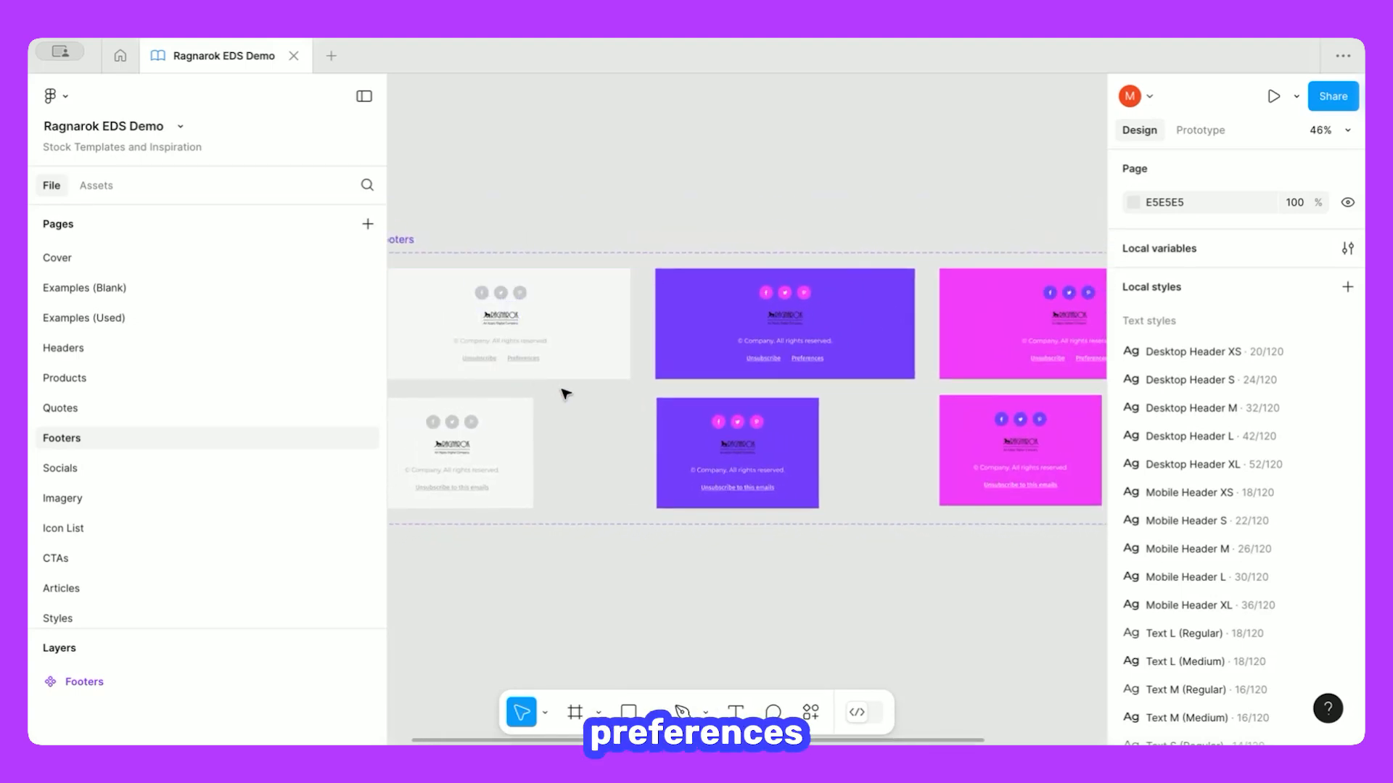
{"action": "scroll", "coordinate": [566, 394], "scroll_direction": "down", "scroll_amount": 1}
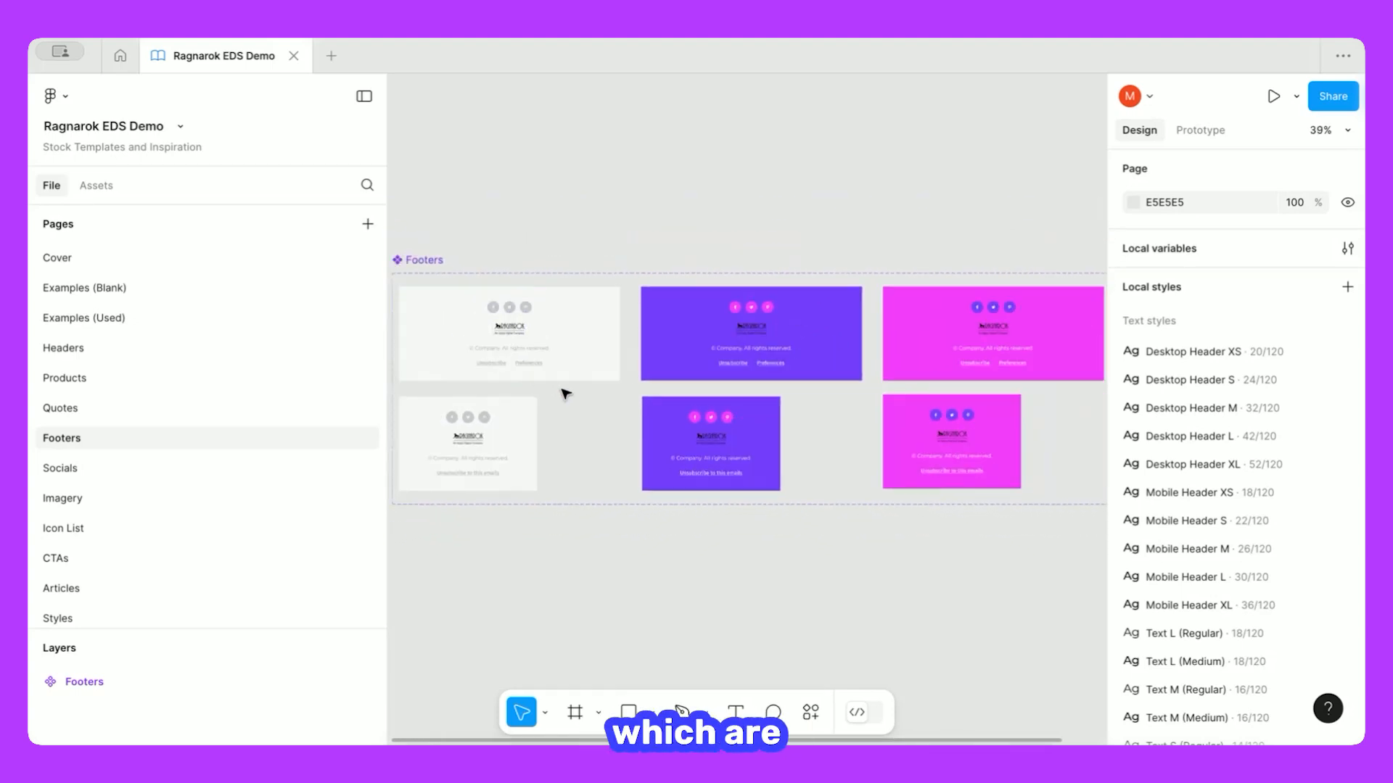
Open the Socials page and look through the Social Media Block variants.
{"action": "left_click", "coordinate": [198, 468]}
{"action": "scroll", "coordinate": [511, 301], "scroll_direction": "down", "scroll_amount": 5}
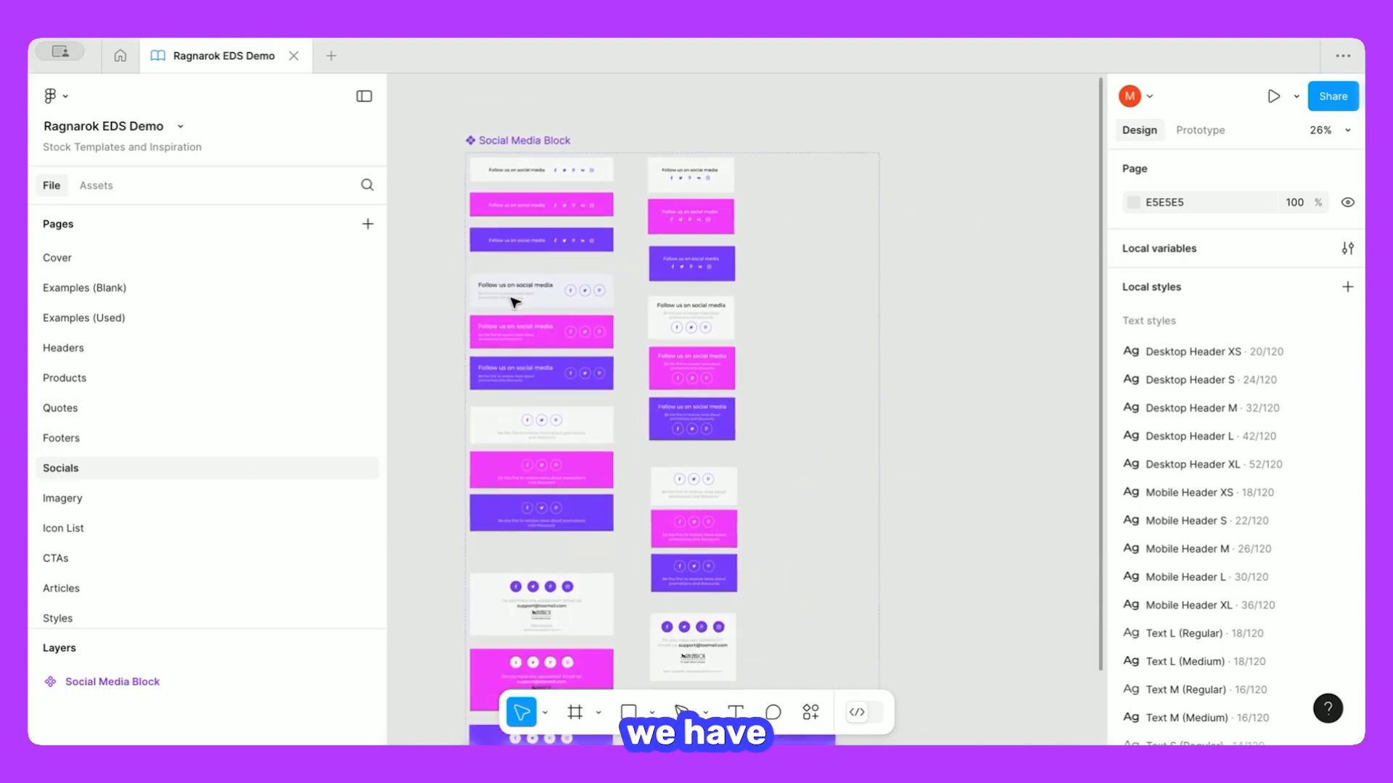
{"action": "scroll", "coordinate": [512, 302], "scroll_direction": "down", "scroll_amount": 1}
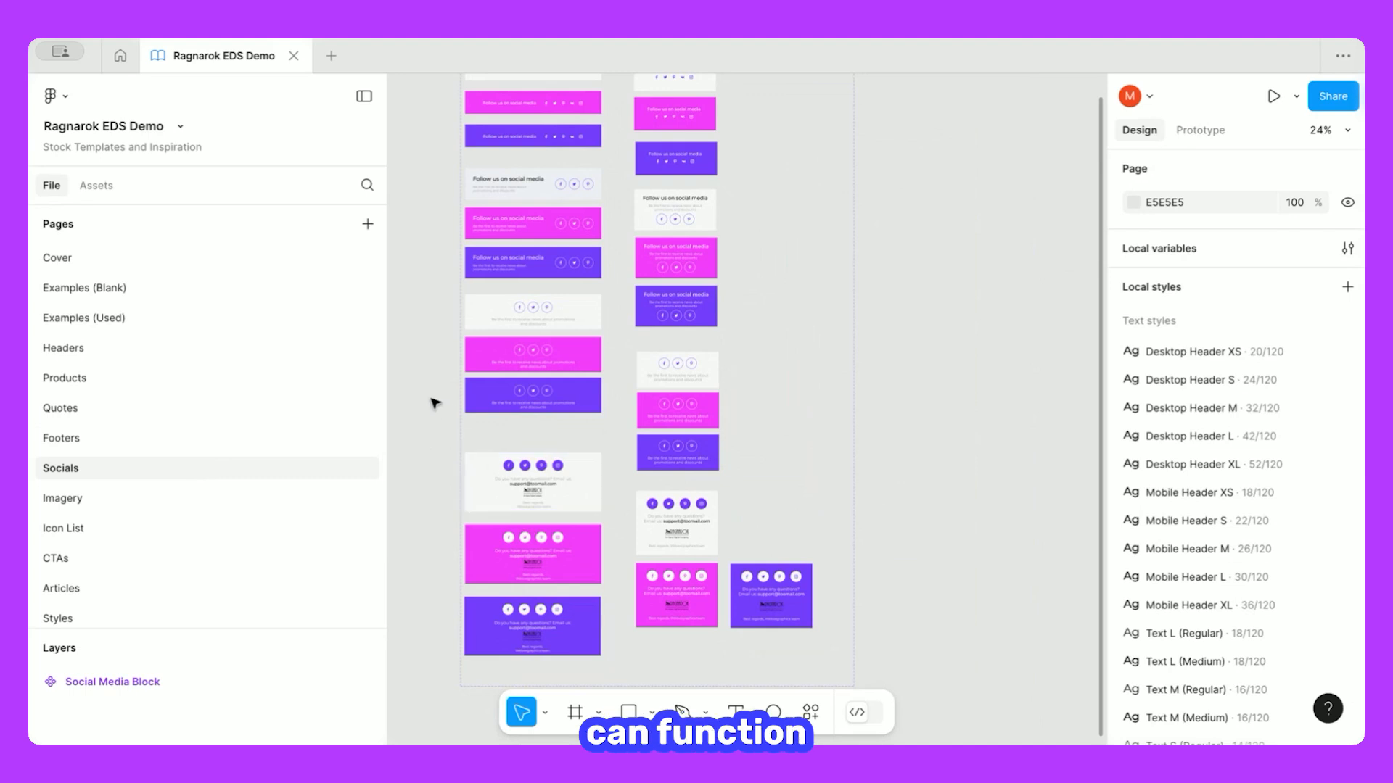
{"action": "scroll", "coordinate": [433, 401], "scroll_direction": "up", "scroll_amount": 4}
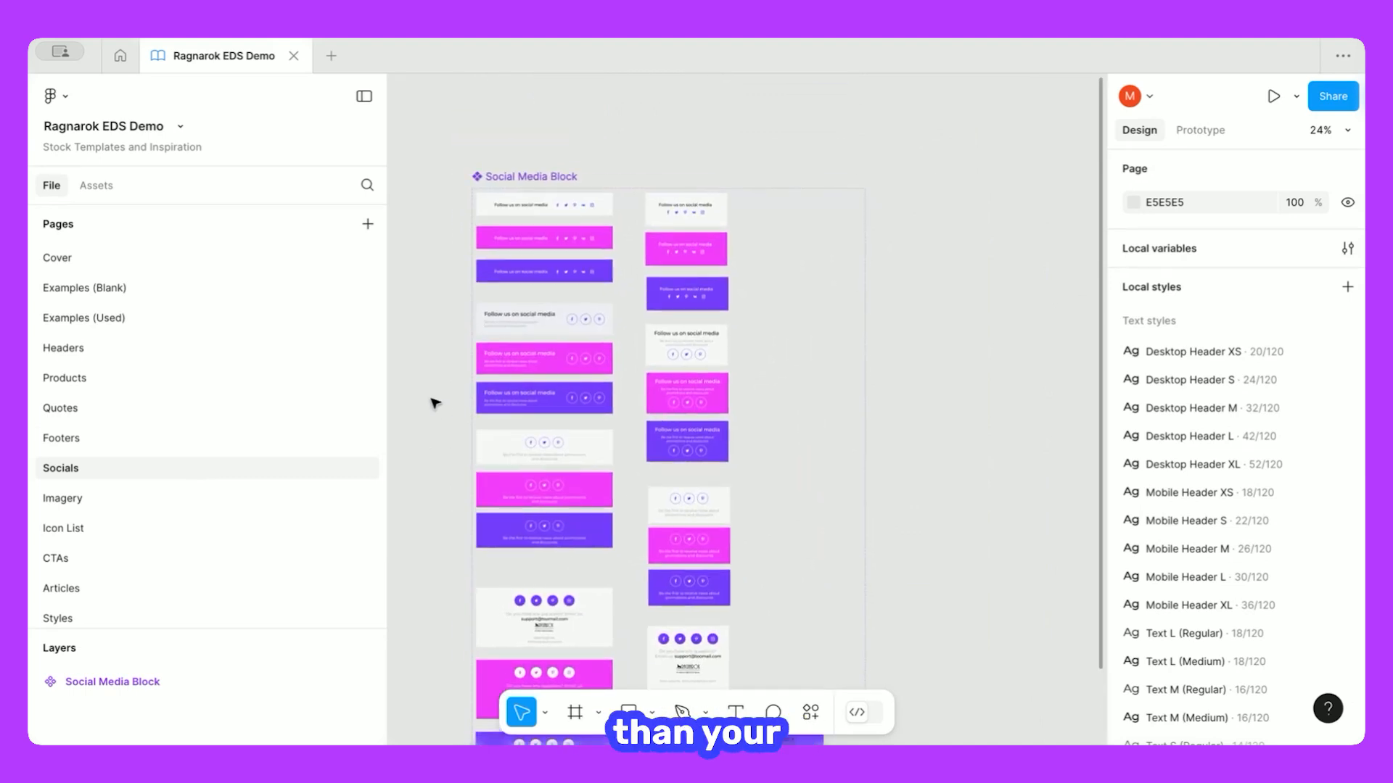
Open the Imagery page and examine the Image Gallery layouts up close.
{"action": "key", "text": "Page_Down"}
{"action": "scroll", "coordinate": [476, 361], "scroll_direction": "down", "scroll_amount": 3}
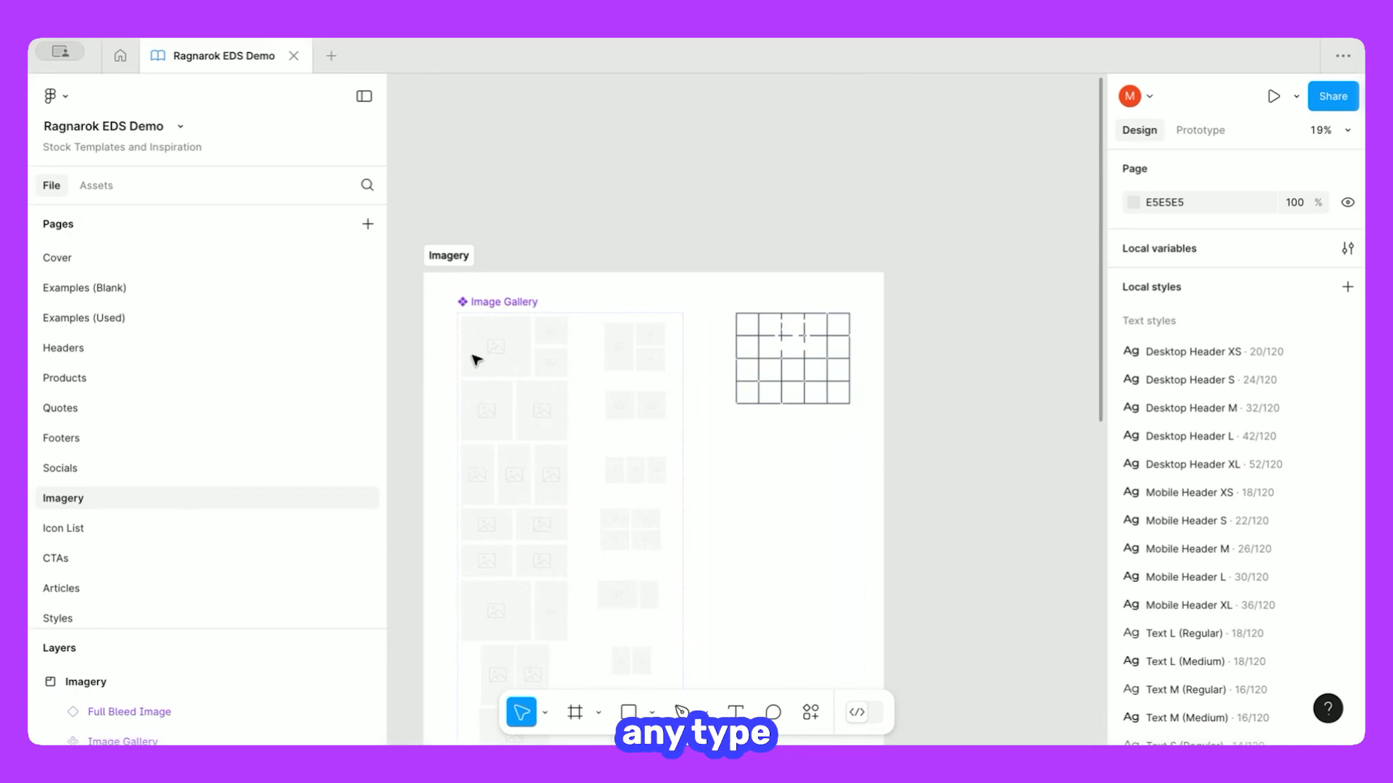
{"action": "scroll", "coordinate": [476, 360], "scroll_direction": "down", "scroll_amount": 1}
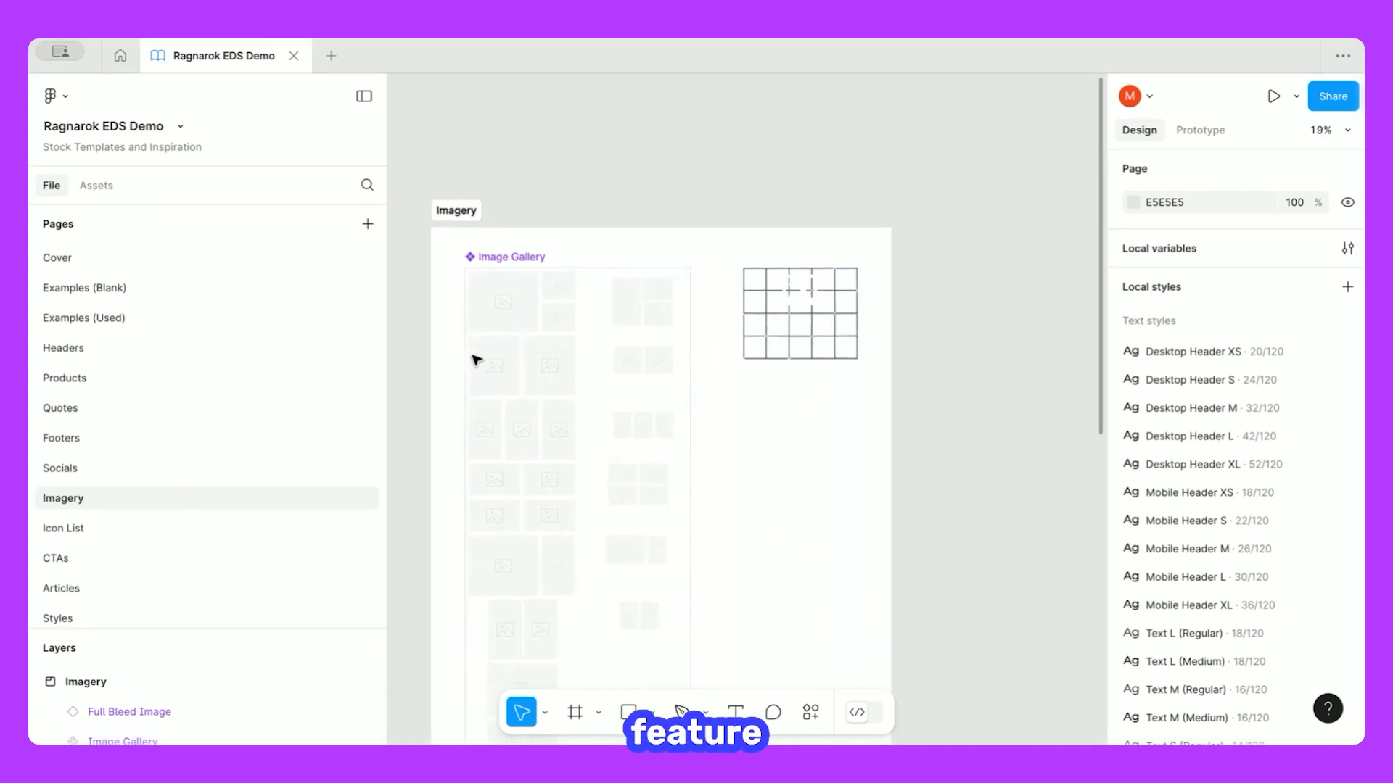
{"action": "scroll", "coordinate": [475, 360], "scroll_direction": "up", "scroll_amount": 5}
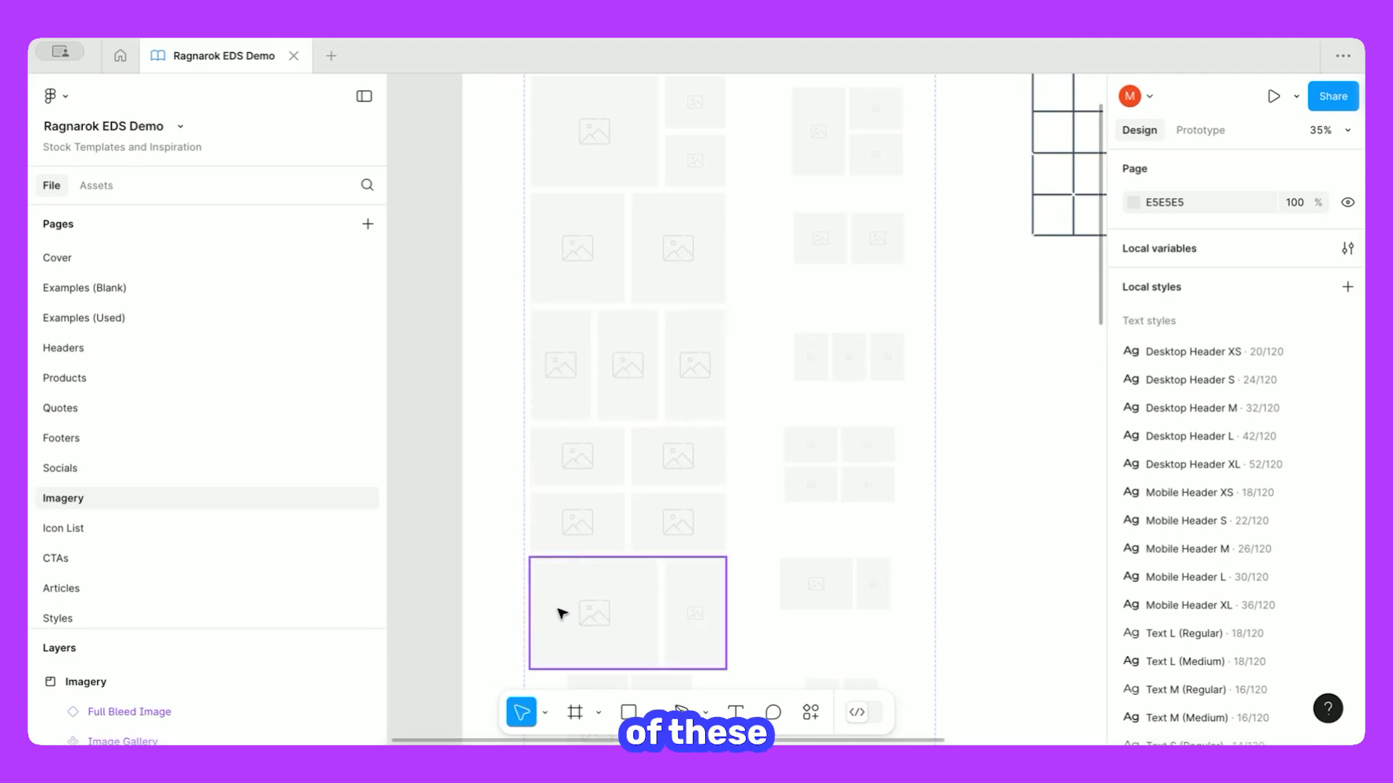
Open the CTAs page and look through the CTA Modules from the button rows to the app download blocks.
{"action": "key", "text": "Page_Down"}
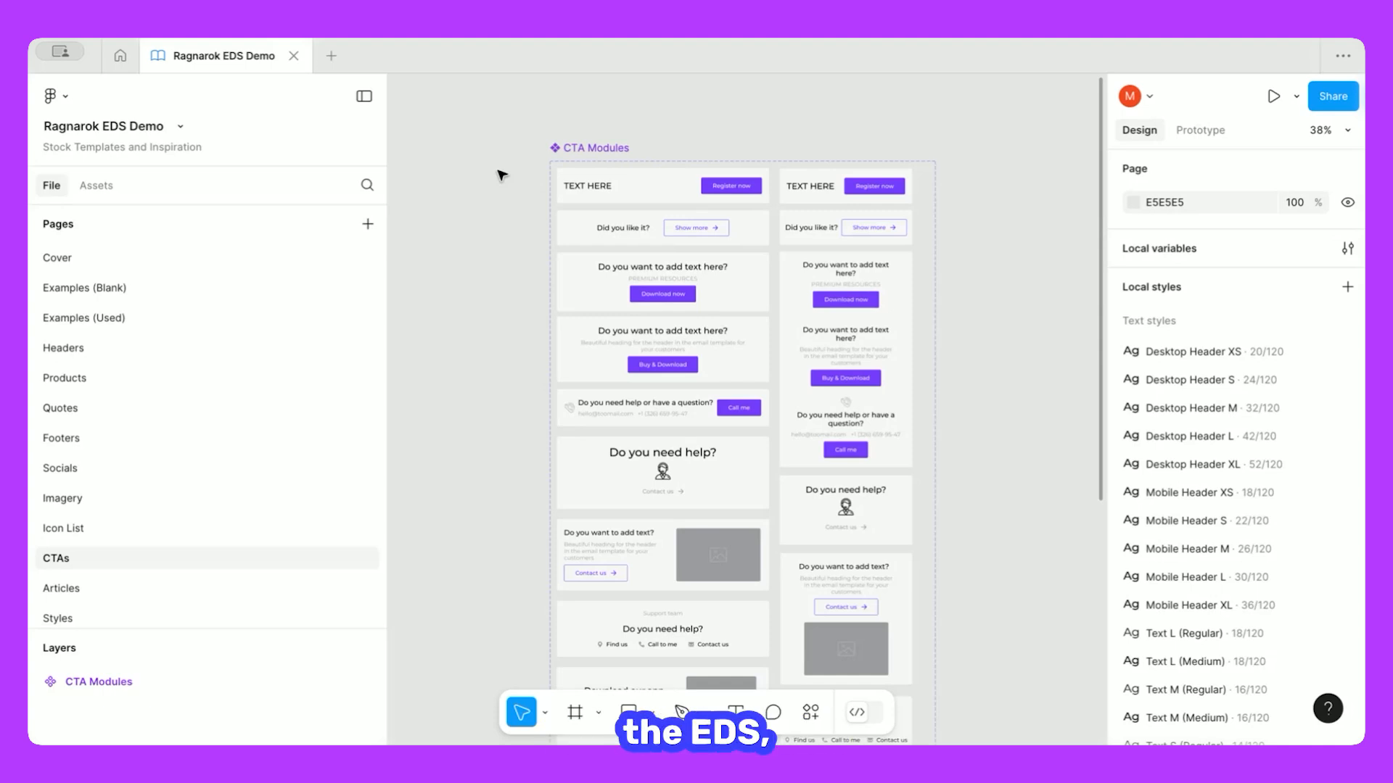
{"action": "scroll", "coordinate": [500, 175], "scroll_direction": "down", "scroll_amount": 5}
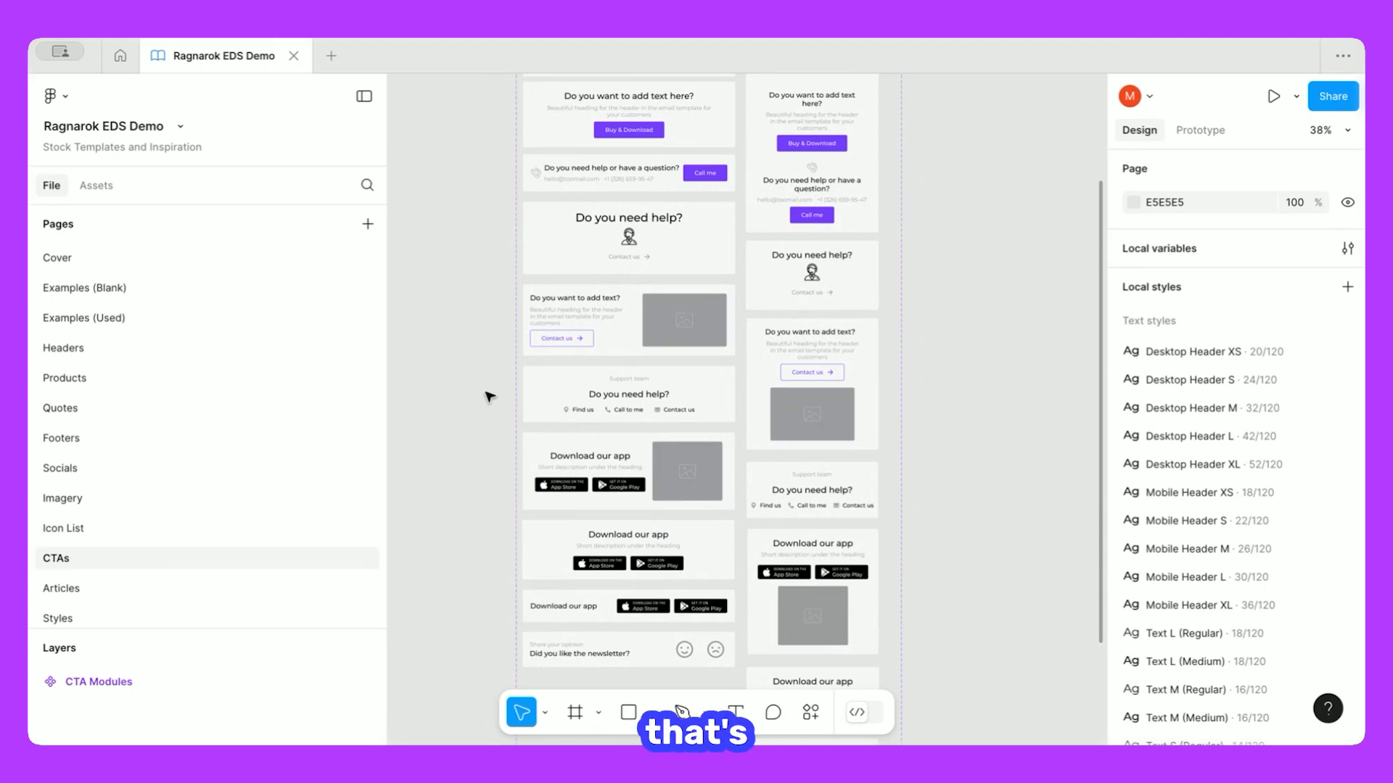
{"action": "scroll", "coordinate": [489, 396], "scroll_direction": "down", "scroll_amount": 2}
{"action": "scroll", "coordinate": [490, 396], "scroll_direction": "down", "scroll_amount": 2}
Open the Articles page and review its article layouts from the first variants to the last.
{"action": "key", "text": "Page_Down"}
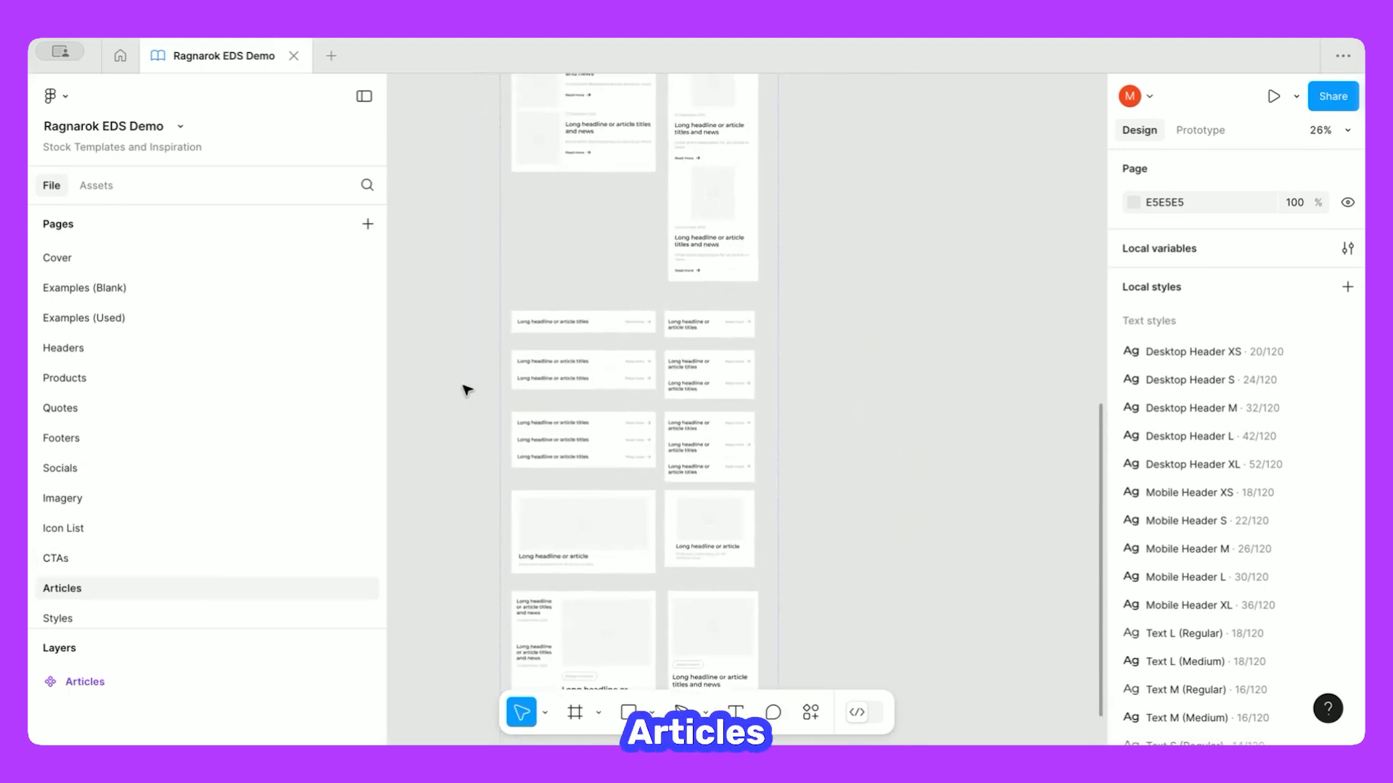
{"action": "scroll", "coordinate": [464, 390], "scroll_direction": "up", "scroll_amount": 6}
{"action": "scroll", "coordinate": [466, 390], "scroll_direction": "up", "scroll_amount": 5}
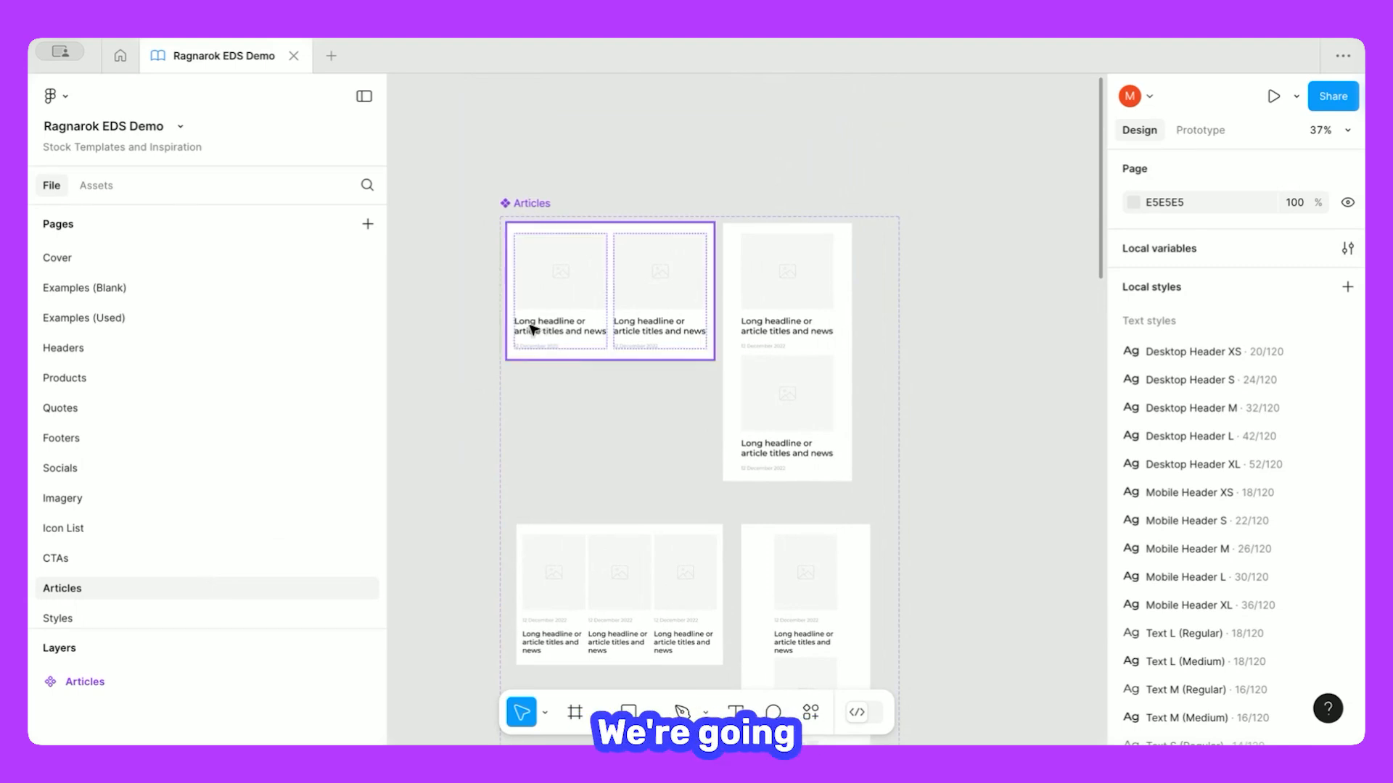
{"action": "scroll", "coordinate": [423, 416], "scroll_direction": "down", "scroll_amount": 5}
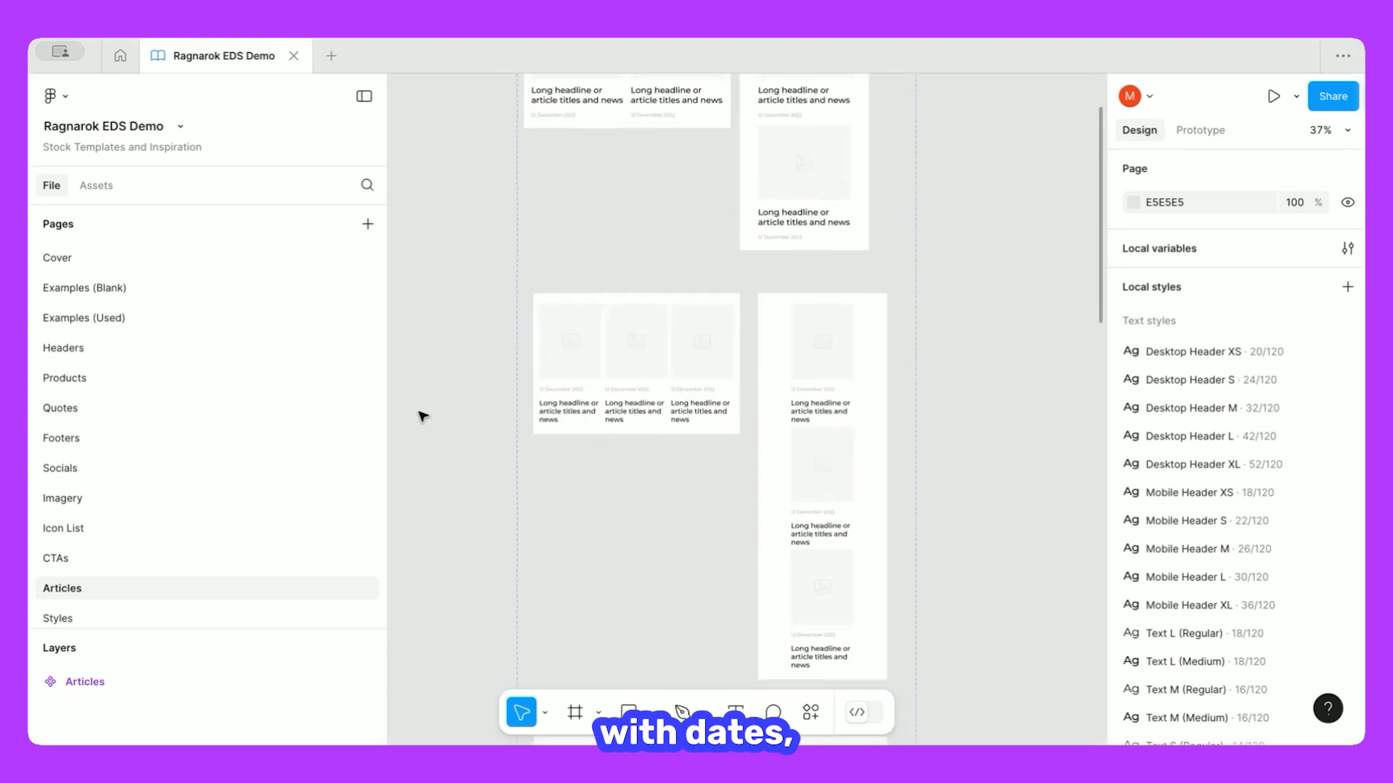
{"action": "scroll", "coordinate": [423, 417], "scroll_direction": "down", "scroll_amount": 3}
{"action": "scroll", "coordinate": [423, 416], "scroll_direction": "down", "scroll_amount": 10}
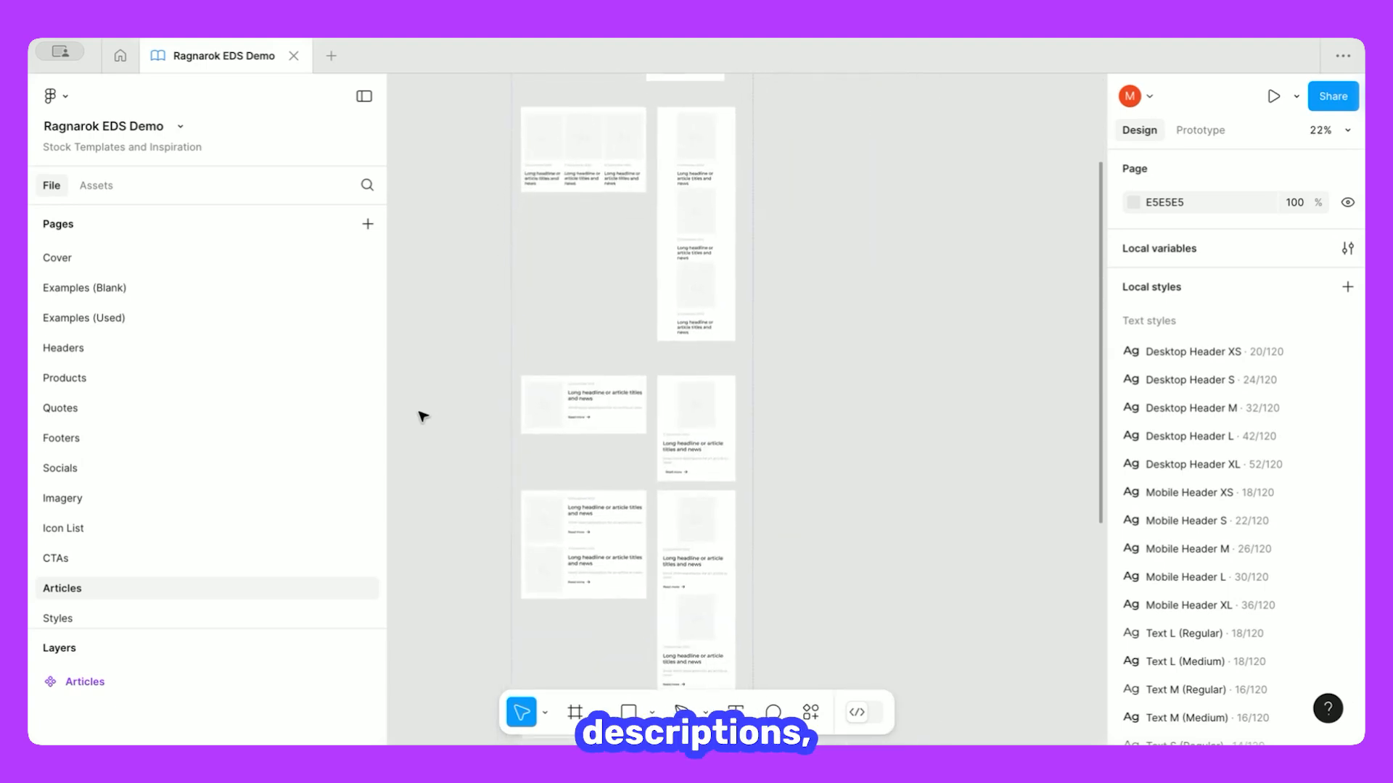
{"action": "scroll", "coordinate": [423, 416], "scroll_direction": "down", "scroll_amount": 6}
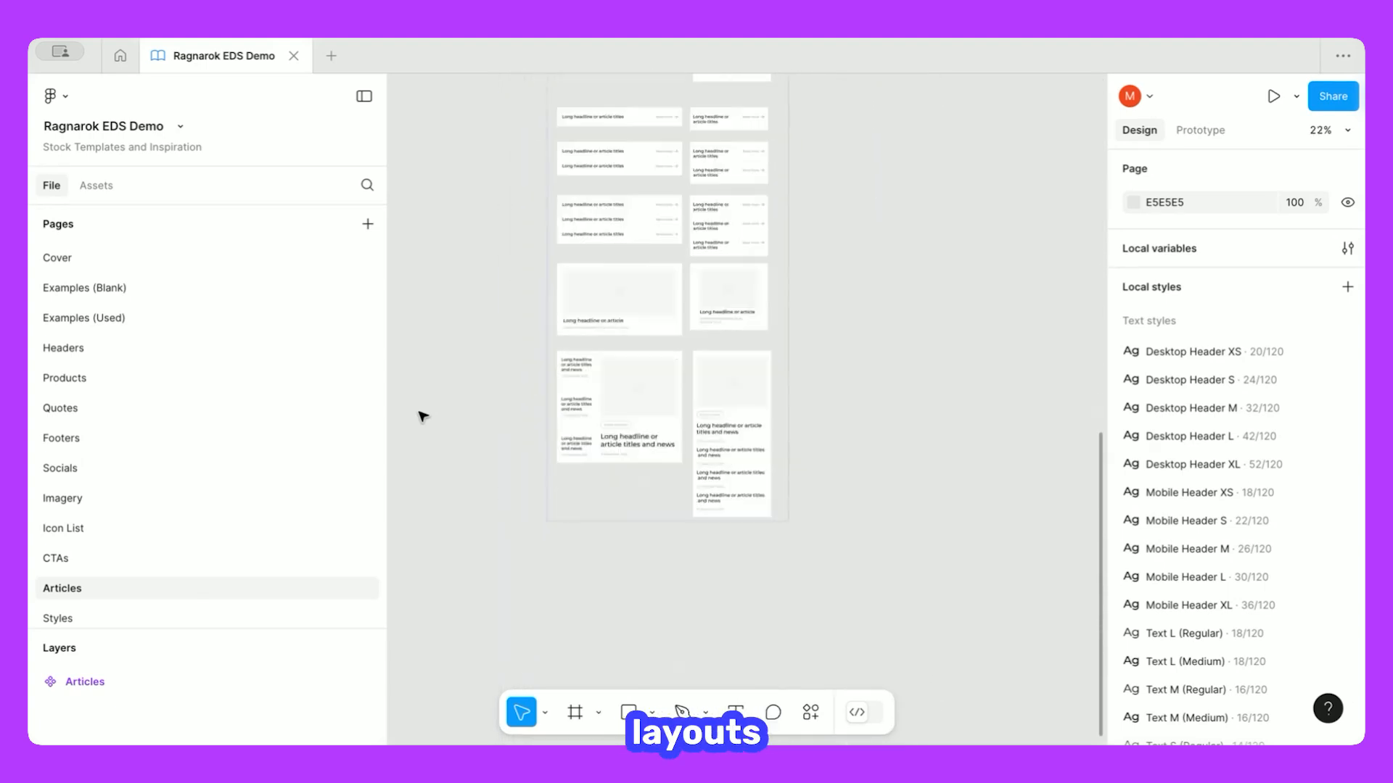
{"action": "scroll", "coordinate": [423, 416], "scroll_direction": "up", "scroll_amount": 2}
{"action": "scroll", "coordinate": [116, 563], "scroll_direction": "down", "scroll_amount": 1}
Open the Styles page, survey all its style boards, and examine the Text Styles and Colors boards closely.
{"action": "left_click", "coordinate": [114, 556]}
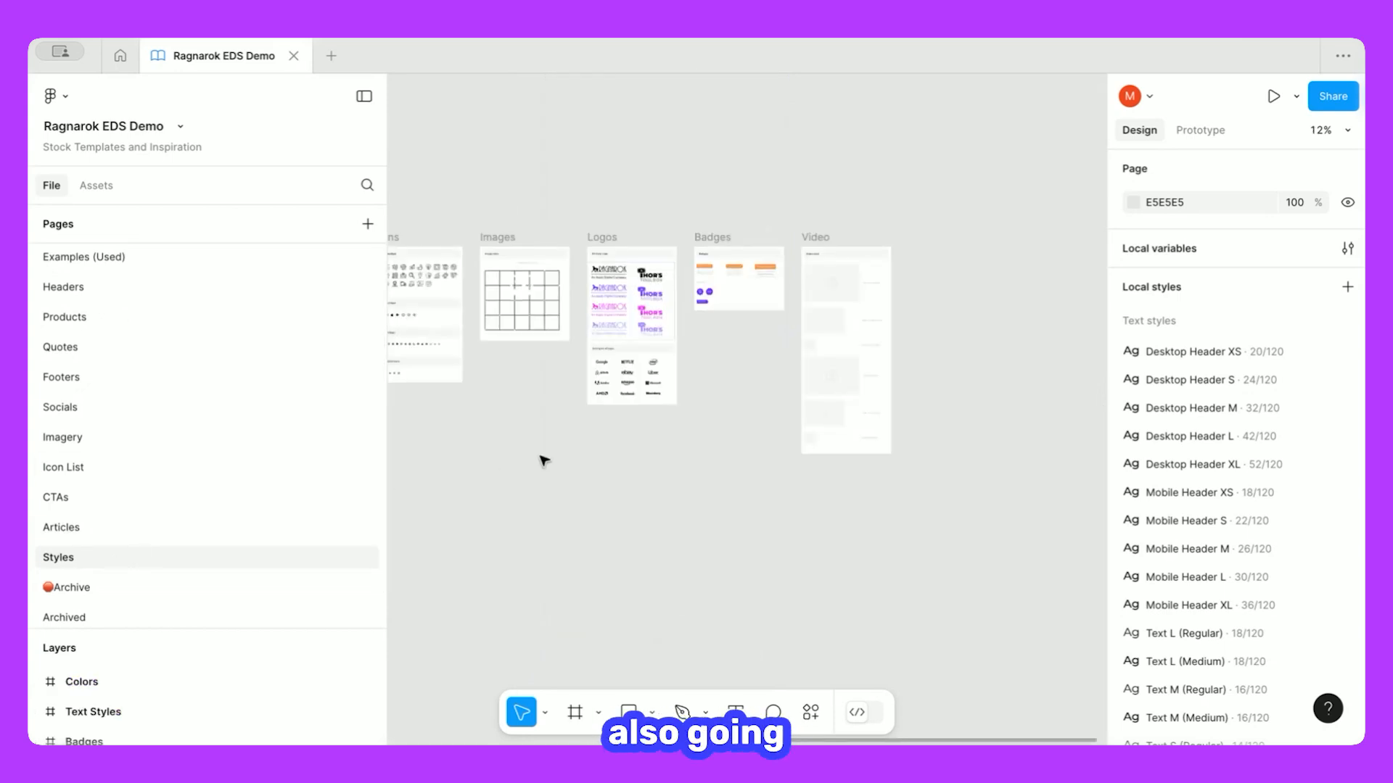
{"action": "scroll", "coordinate": [562, 460], "scroll_direction": "up", "scroll_amount": 2}
{"action": "scroll", "coordinate": [562, 459], "scroll_direction": "left", "scroll_amount": 2}
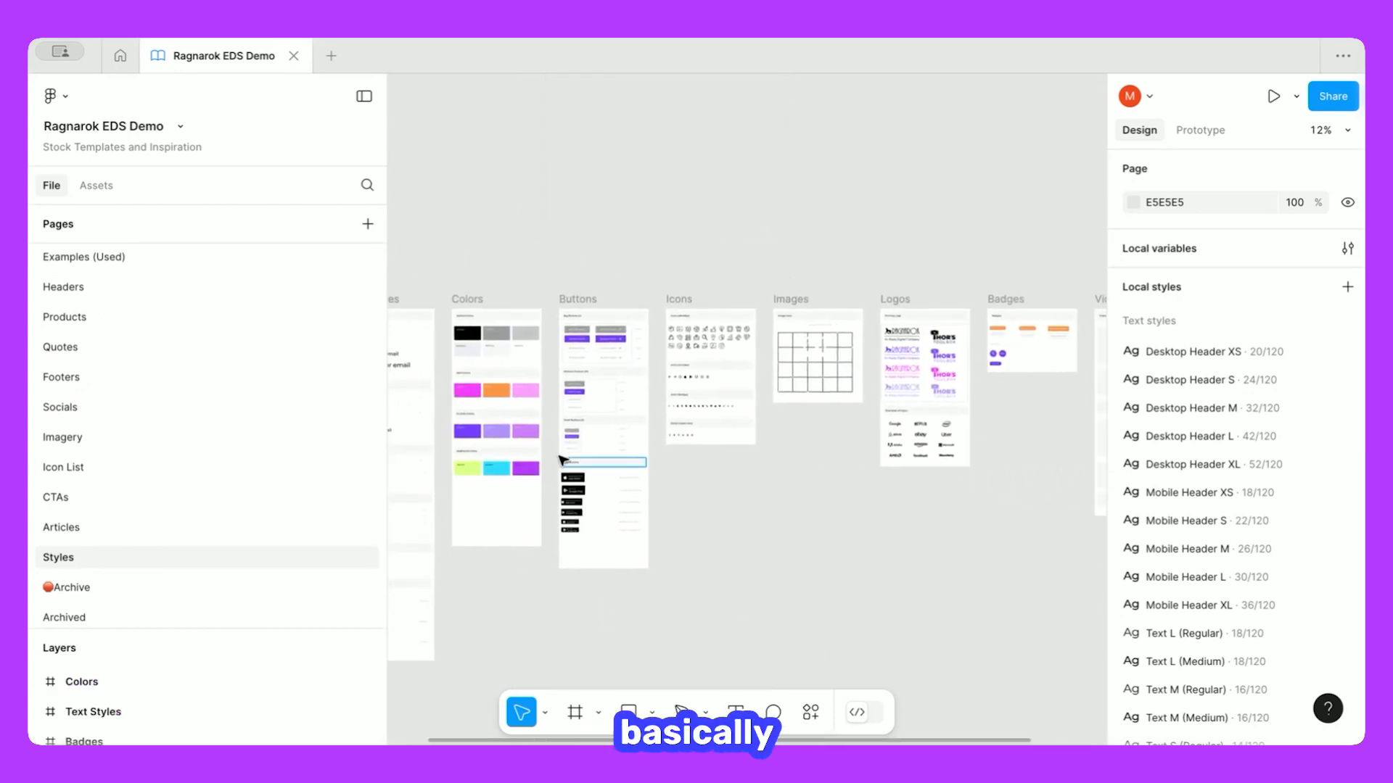
{"action": "scroll", "coordinate": [562, 459], "scroll_direction": "down", "scroll_amount": 3}
{"action": "scroll", "coordinate": [547, 353], "scroll_direction": "down", "scroll_amount": 2}
{"action": "scroll", "coordinate": [548, 353], "scroll_direction": "left", "scroll_amount": 1}
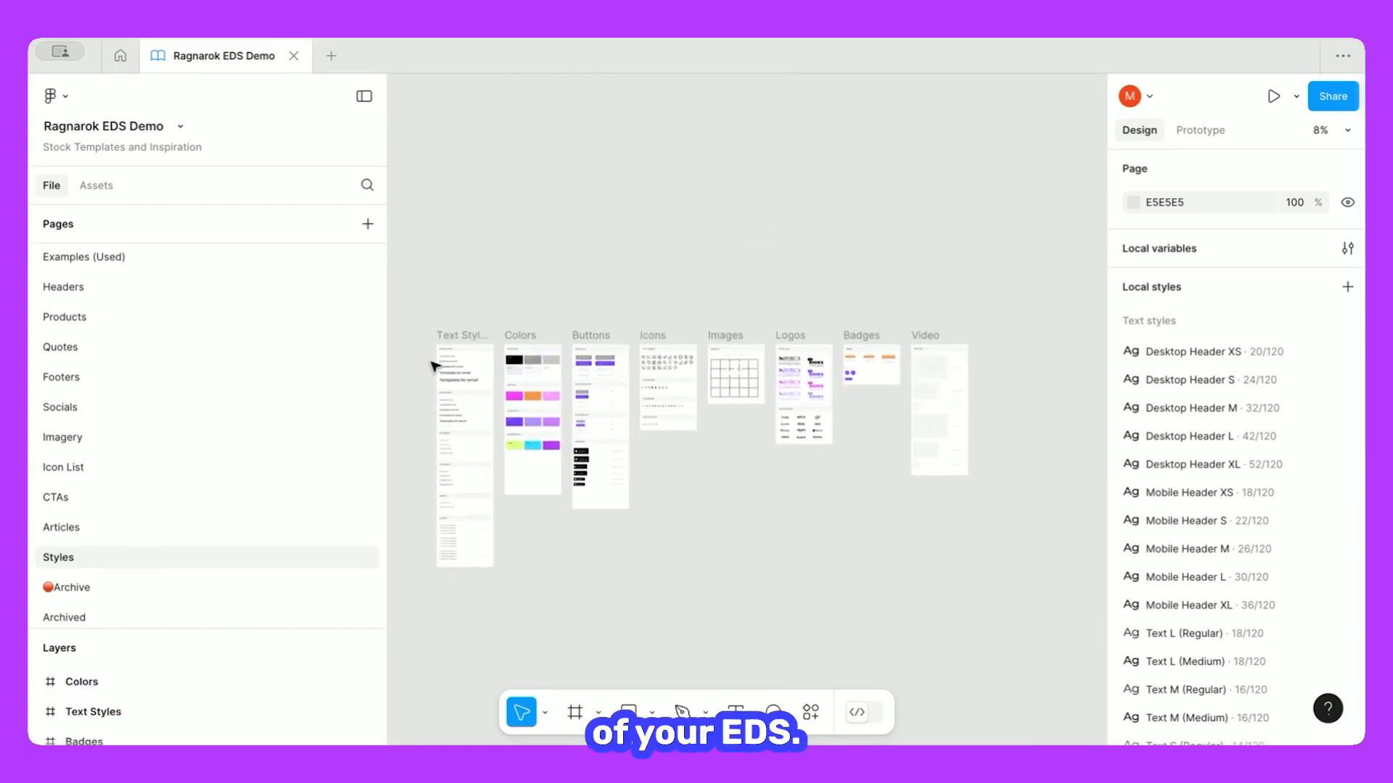
{"action": "scroll", "coordinate": [431, 367], "scroll_direction": "up", "scroll_amount": 5}
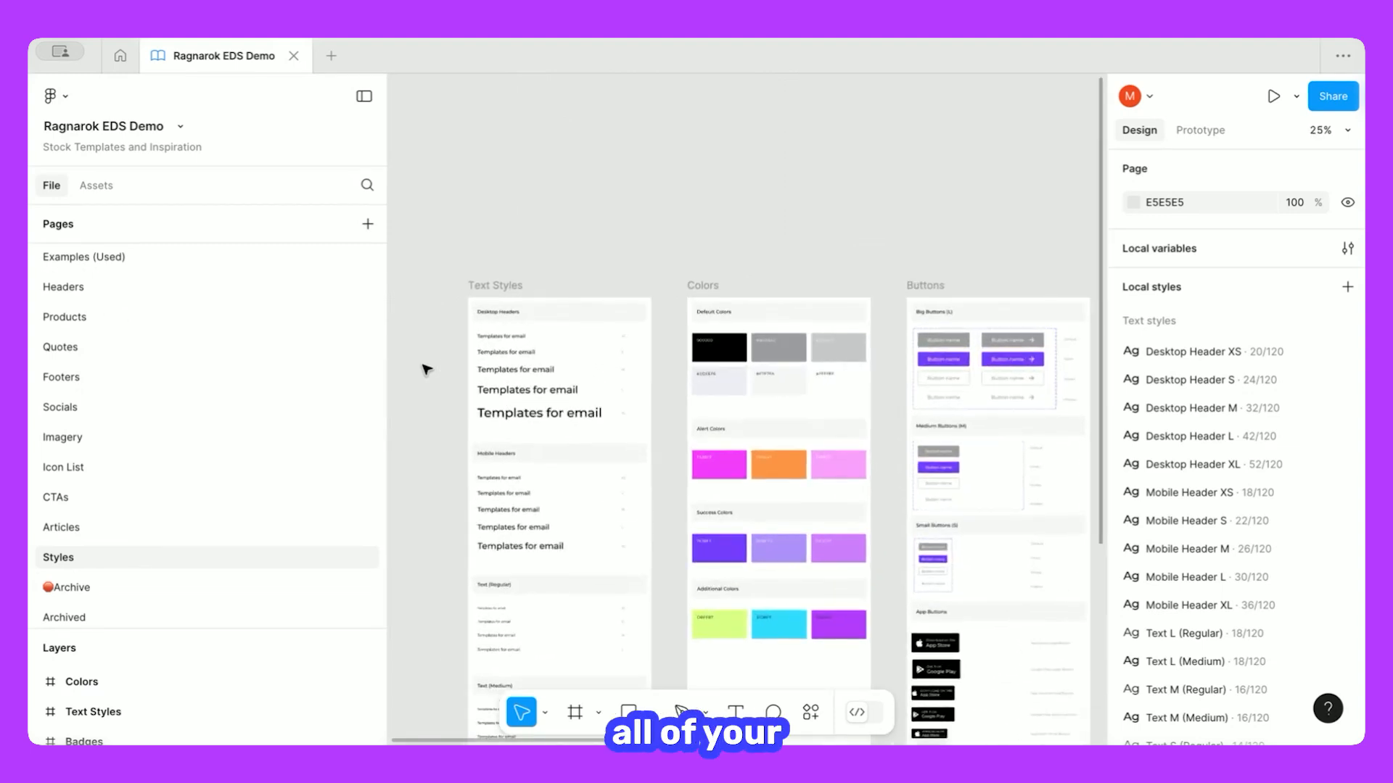
{"action": "scroll", "coordinate": [427, 370], "scroll_direction": "down", "scroll_amount": 5}
{"action": "scroll", "coordinate": [426, 369], "scroll_direction": "right", "scroll_amount": 1}
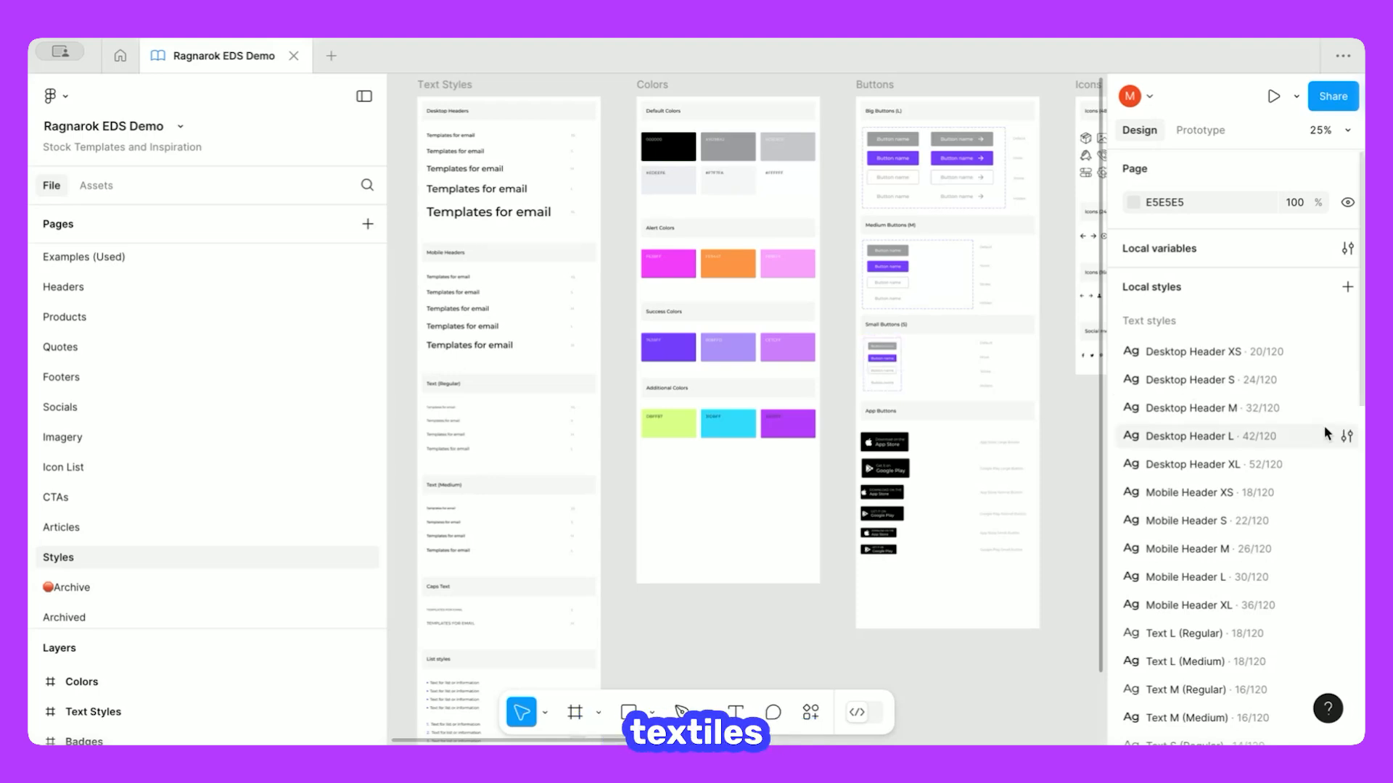
Examine the button sizes and app buttons on the Buttons board and the icon sets on the Icons board.
{"action": "scroll", "coordinate": [1324, 425], "scroll_direction": "down", "scroll_amount": 2}
{"action": "scroll", "coordinate": [1324, 425], "scroll_direction": "down", "scroll_amount": 2}
{"action": "scroll", "coordinate": [590, 109], "scroll_direction": "up", "scroll_amount": 2}
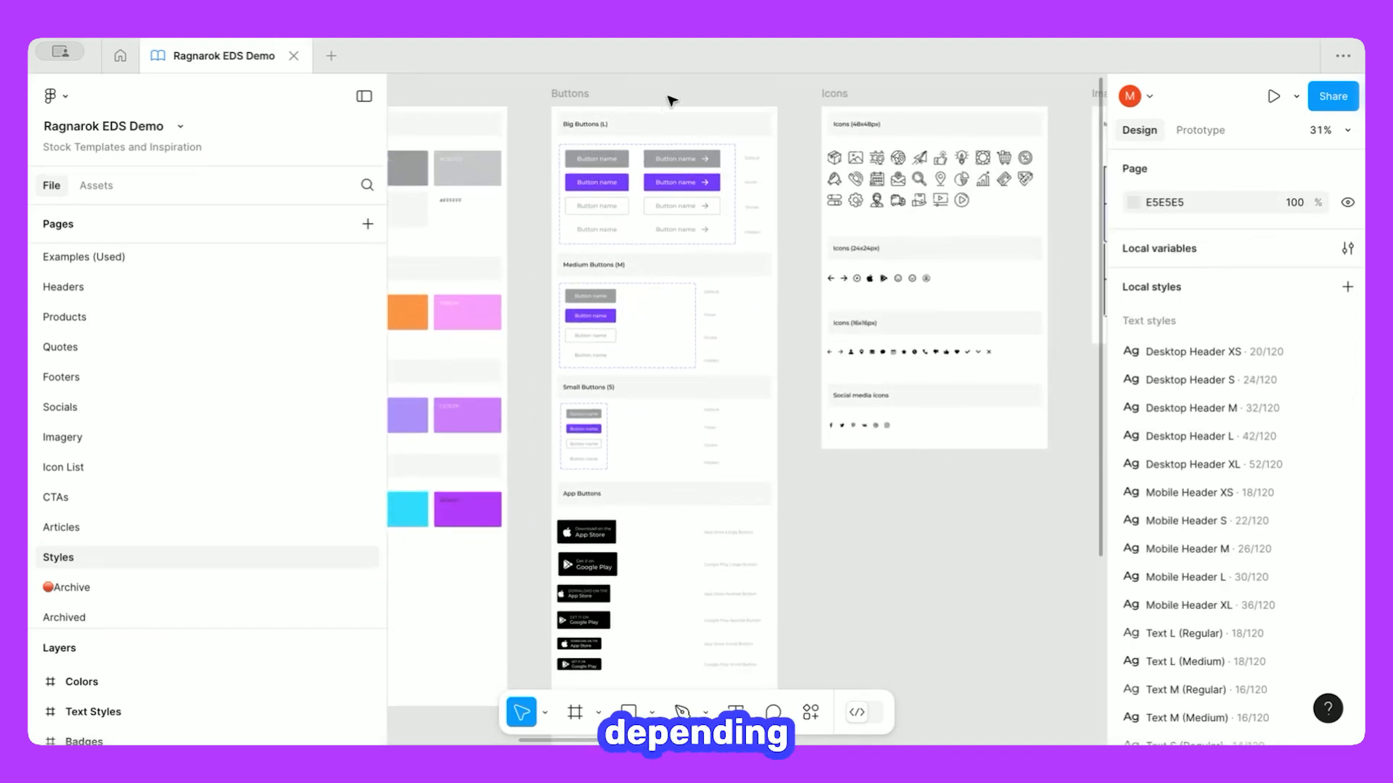
{"action": "scroll", "coordinate": [672, 100], "scroll_direction": "up", "scroll_amount": 2}
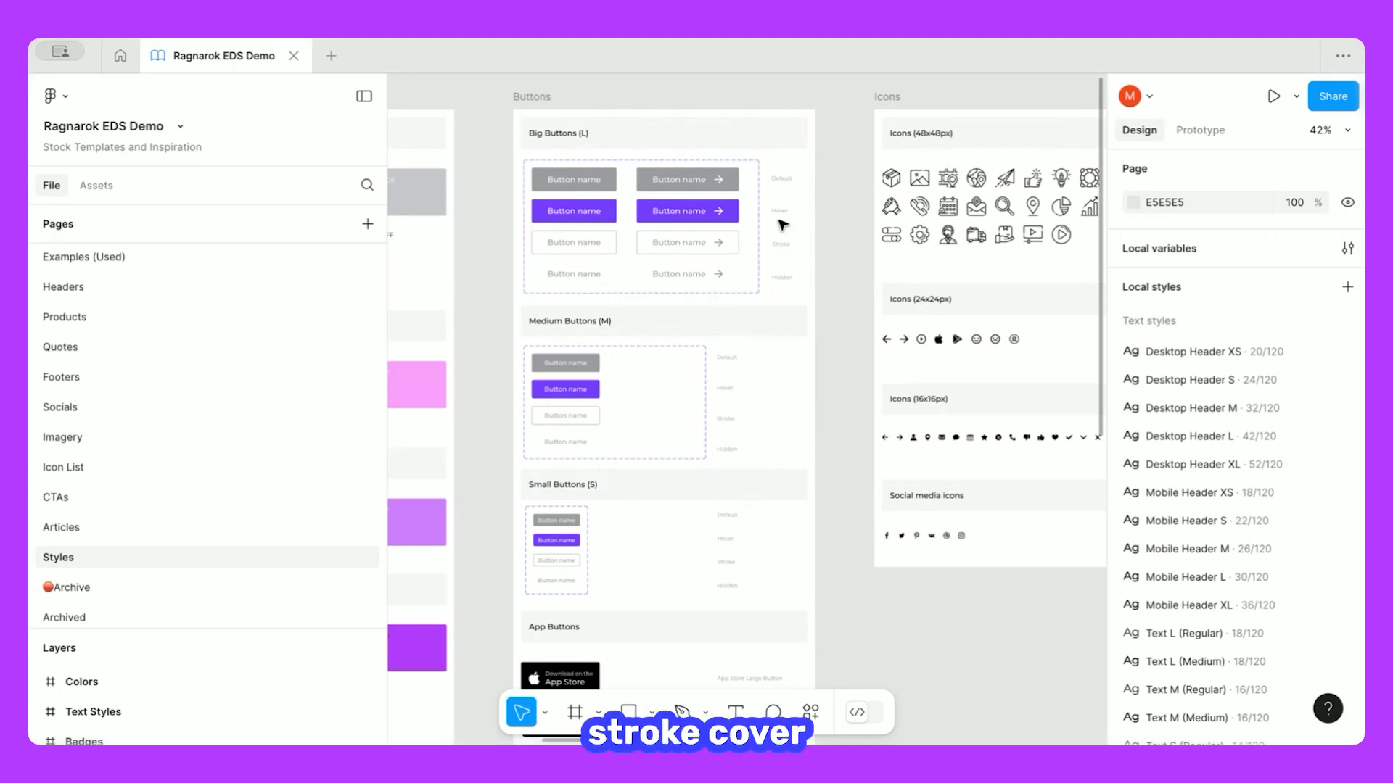
{"action": "scroll", "coordinate": [789, 188], "scroll_direction": "down", "scroll_amount": 5}
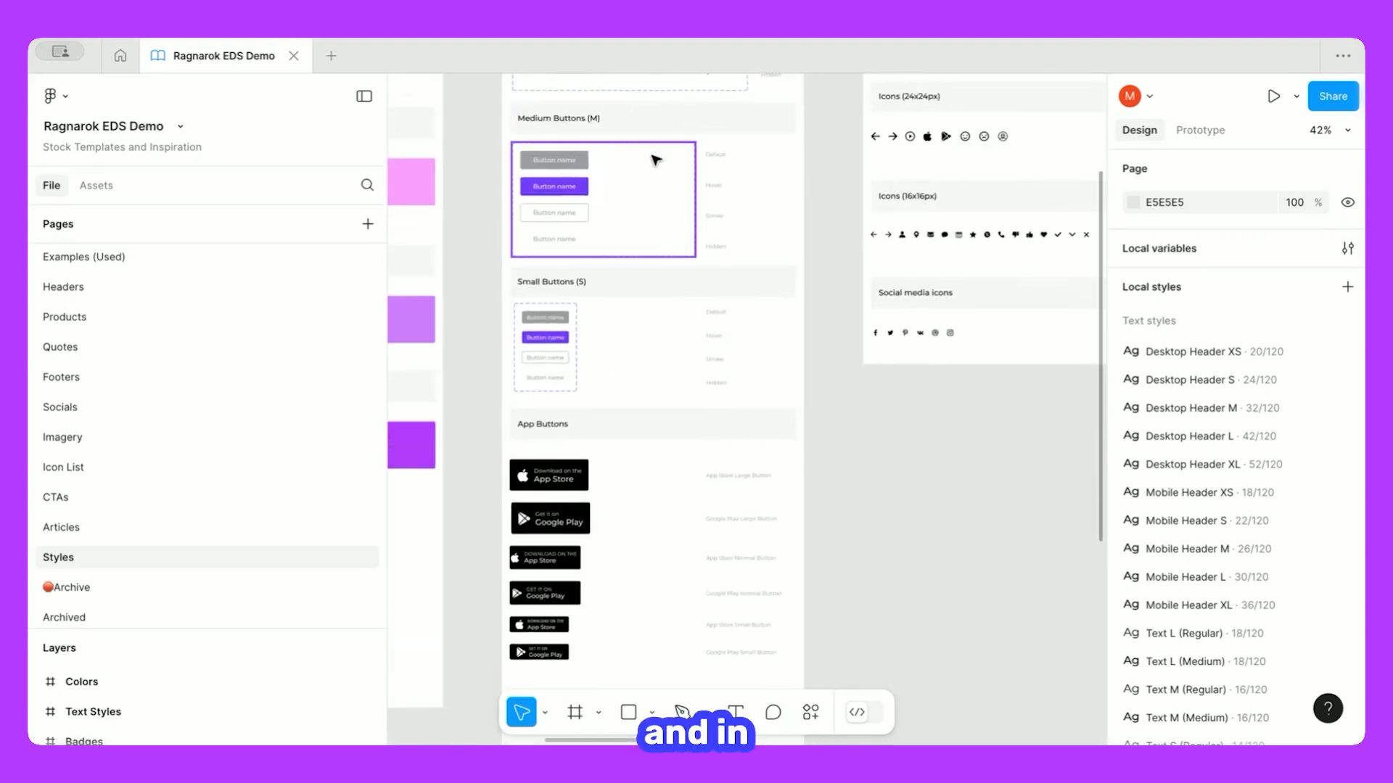
{"action": "scroll", "coordinate": [602, 406], "scroll_direction": "down", "scroll_amount": 5}
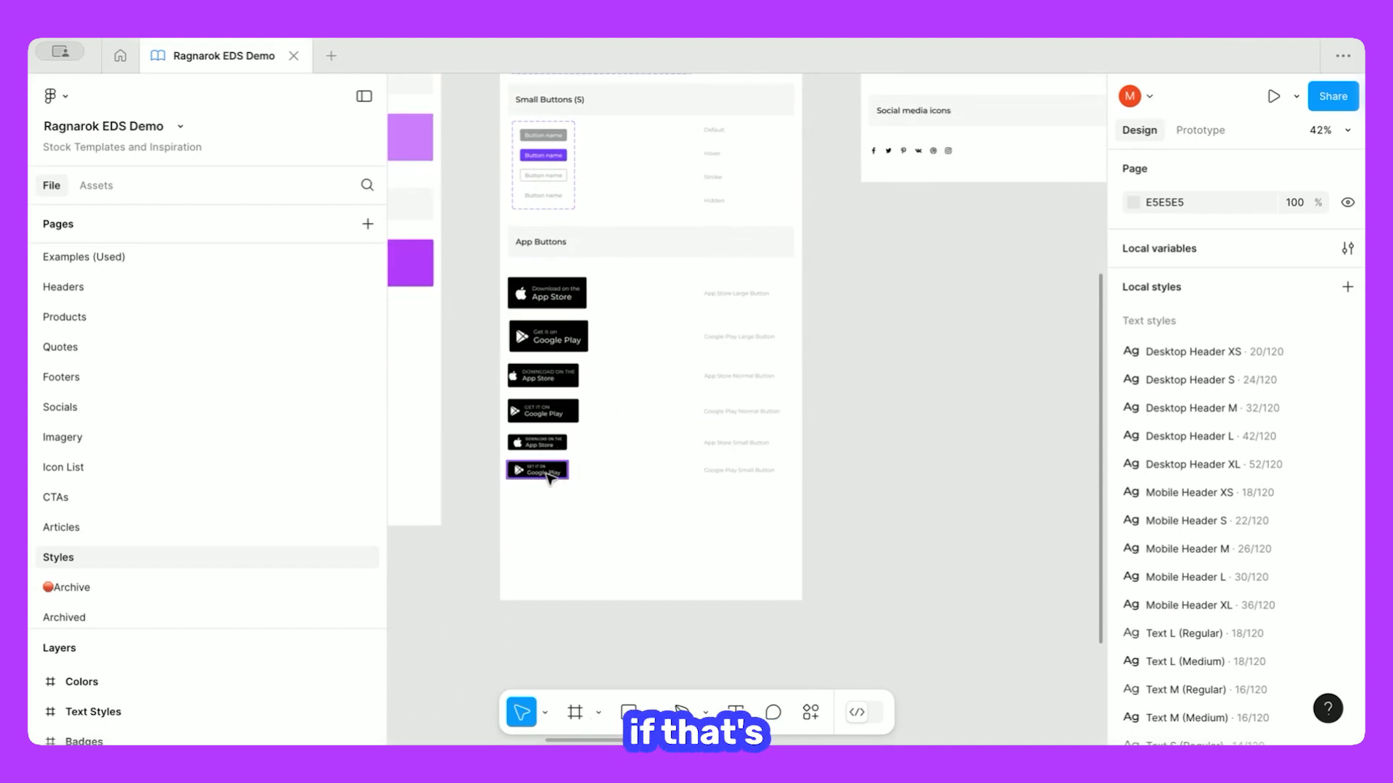
{"action": "scroll", "coordinate": [551, 435], "scroll_direction": "up", "scroll_amount": 5}
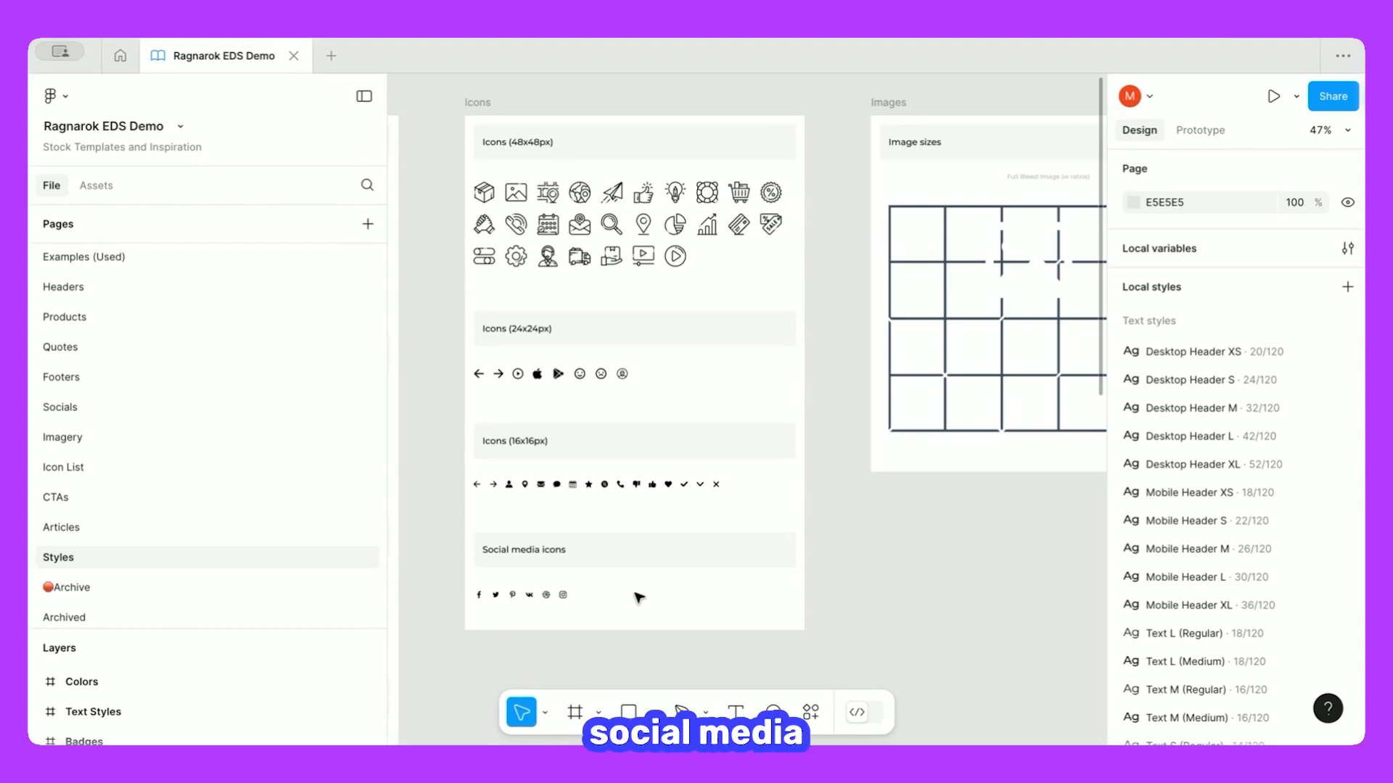
Examine the image size grid on the Images board and the primary and example logos on the Logos board.
{"action": "scroll", "coordinate": [639, 597], "scroll_direction": "down", "scroll_amount": 5}
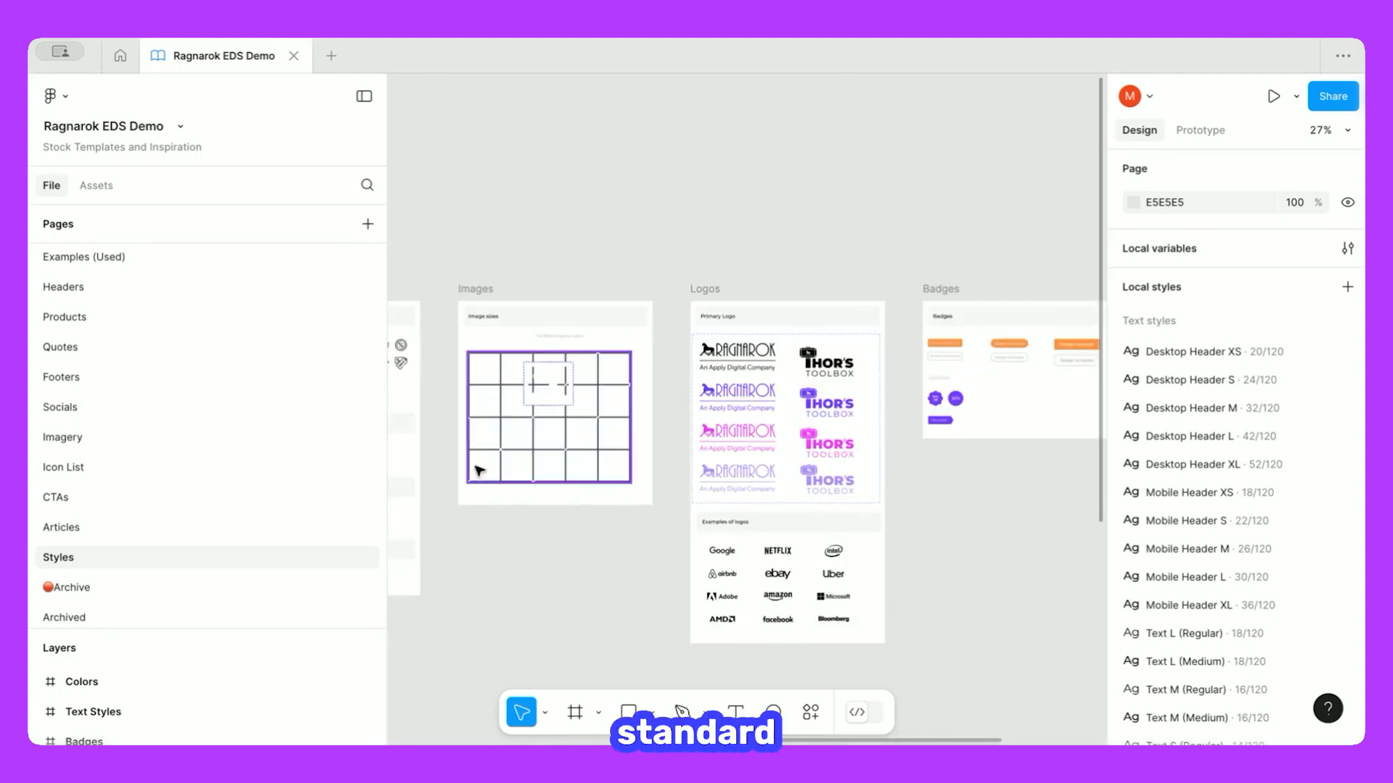
{"action": "scroll", "coordinate": [684, 420], "scroll_direction": "right", "scroll_amount": 2}
{"action": "scroll", "coordinate": [682, 420], "scroll_direction": "up", "scroll_amount": 3}
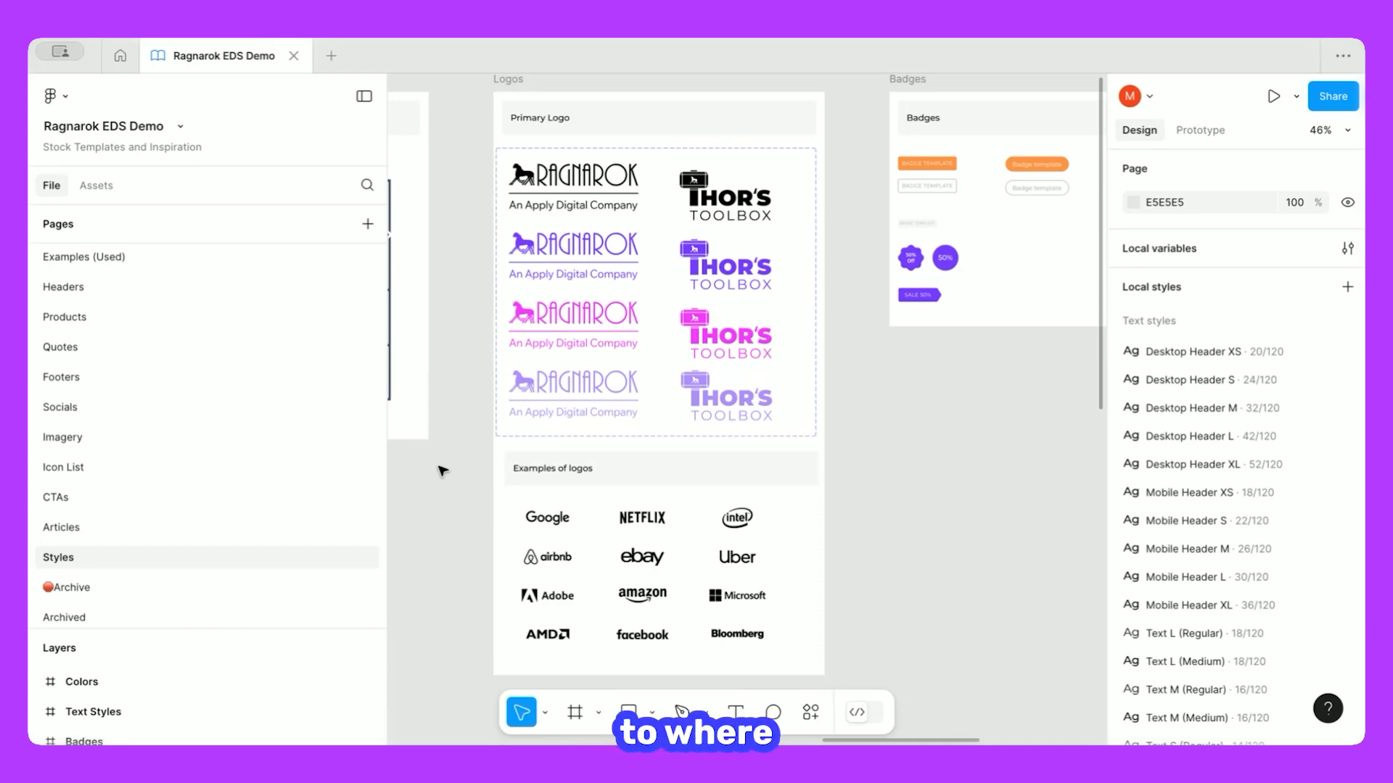
Examine the badge templates on the Badges board and the rounded and square video sizes on the Video board.
{"action": "scroll", "coordinate": [590, 379], "scroll_direction": "right", "scroll_amount": 8}
{"action": "scroll", "coordinate": [590, 380], "scroll_direction": "up", "scroll_amount": 2}
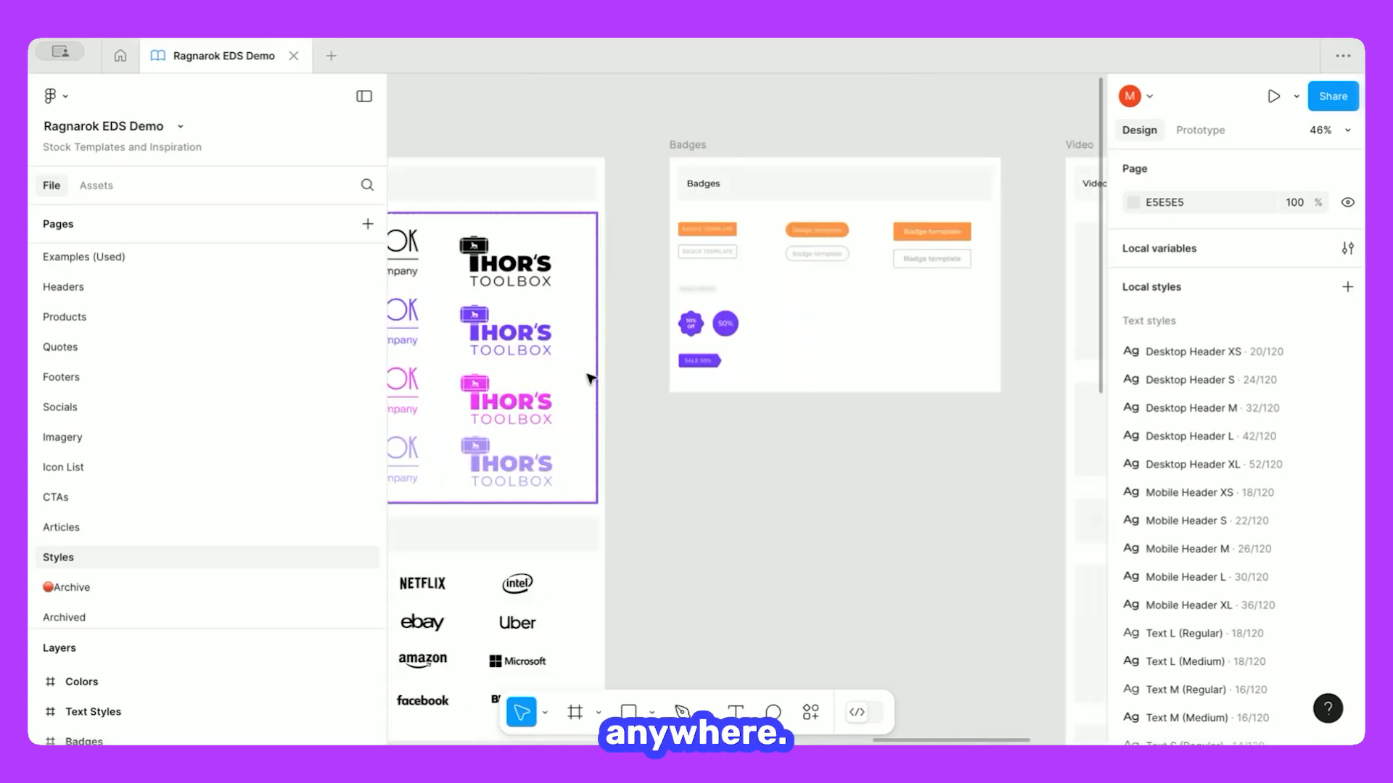
{"action": "scroll", "coordinate": [823, 269], "scroll_direction": "down", "scroll_amount": 1}
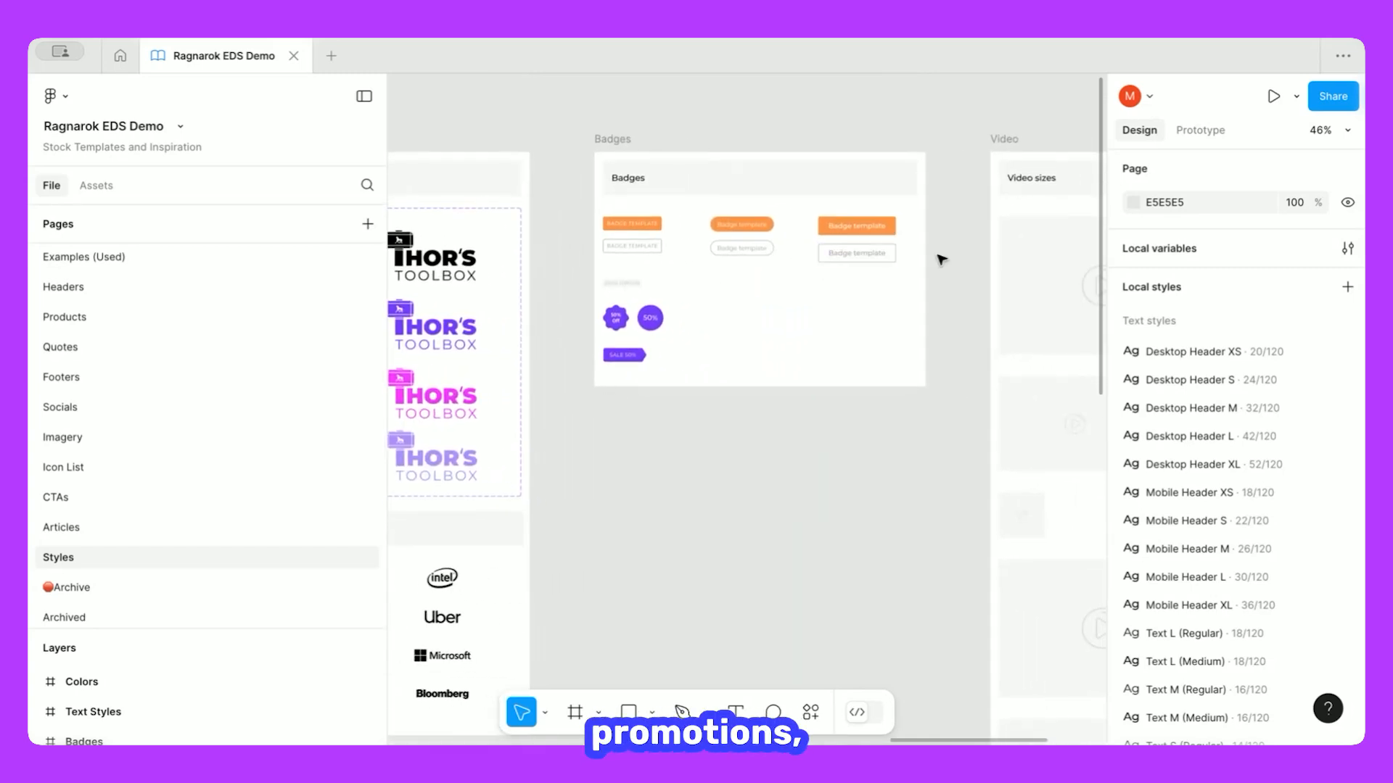
{"action": "scroll", "coordinate": [818, 334], "scroll_direction": "right", "scroll_amount": 2}
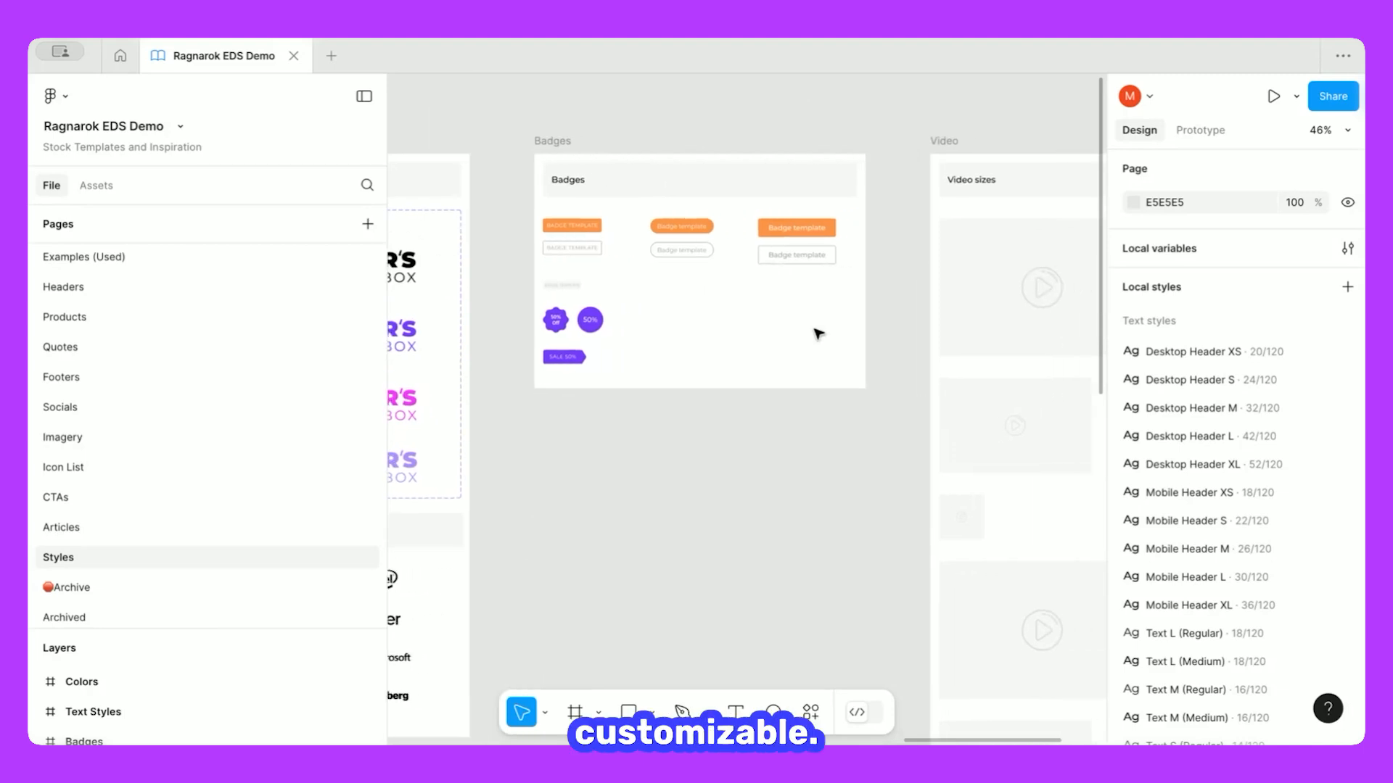
{"action": "scroll", "coordinate": [812, 326], "scroll_direction": "right", "scroll_amount": 5}
{"action": "scroll", "coordinate": [564, 486], "scroll_direction": "down", "scroll_amount": 3}
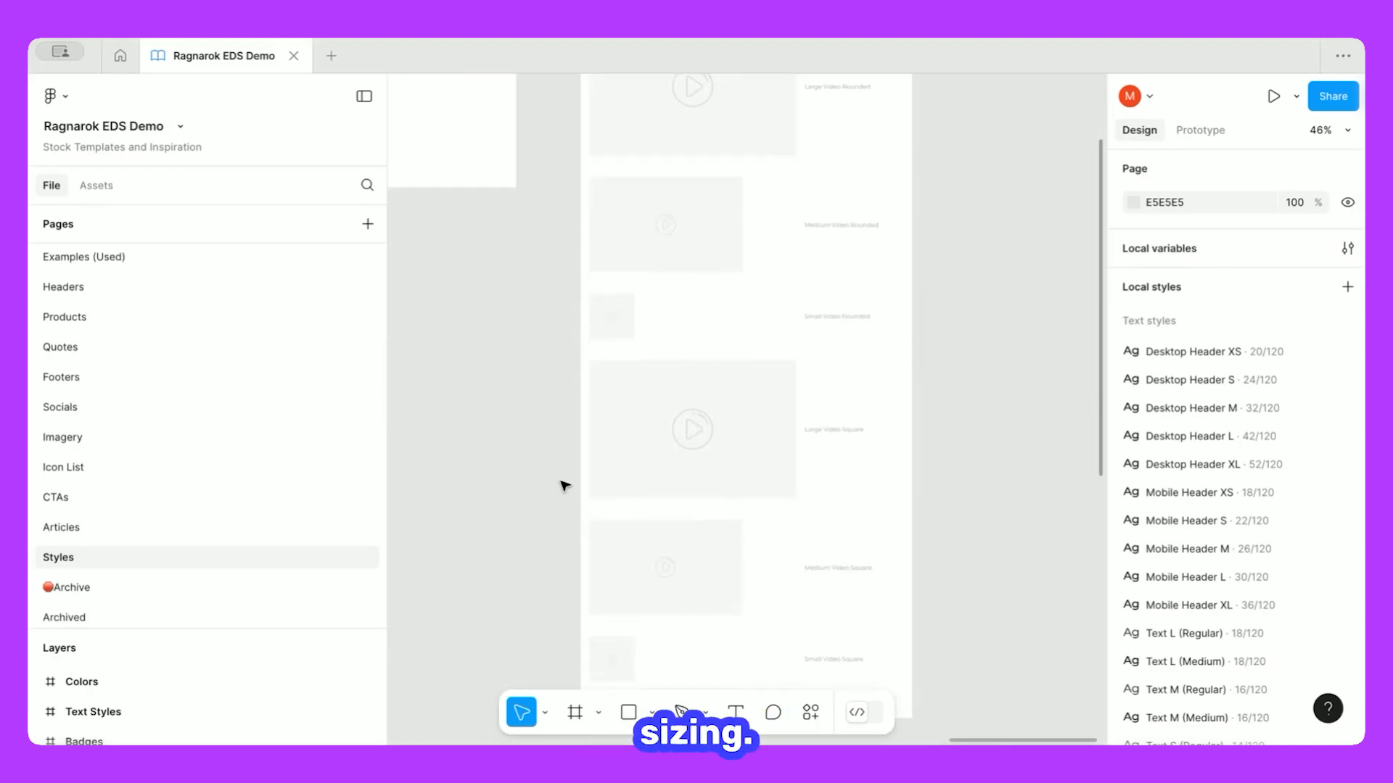
{"action": "scroll", "coordinate": [564, 486], "scroll_direction": "up", "scroll_amount": 3}
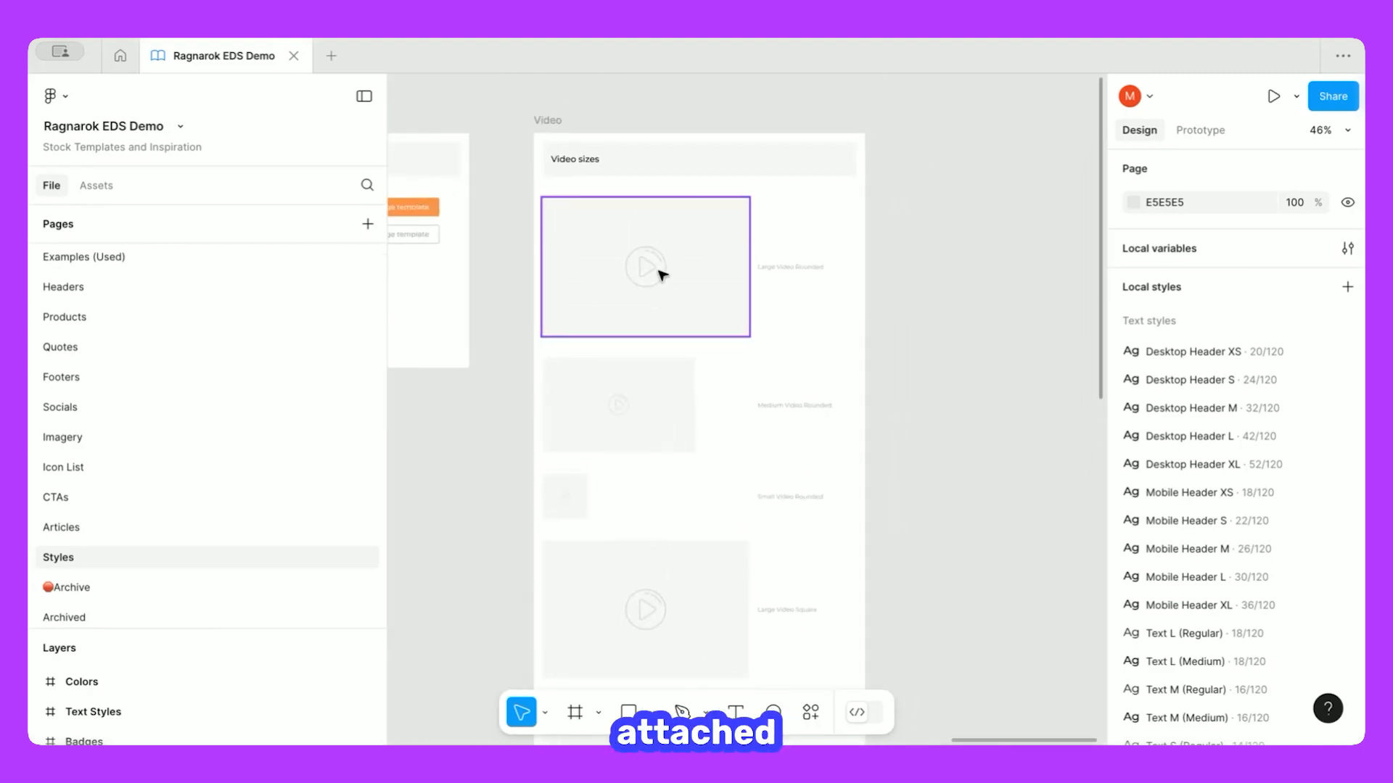
{"action": "scroll", "coordinate": [690, 299], "scroll_direction": "down", "scroll_amount": 3}
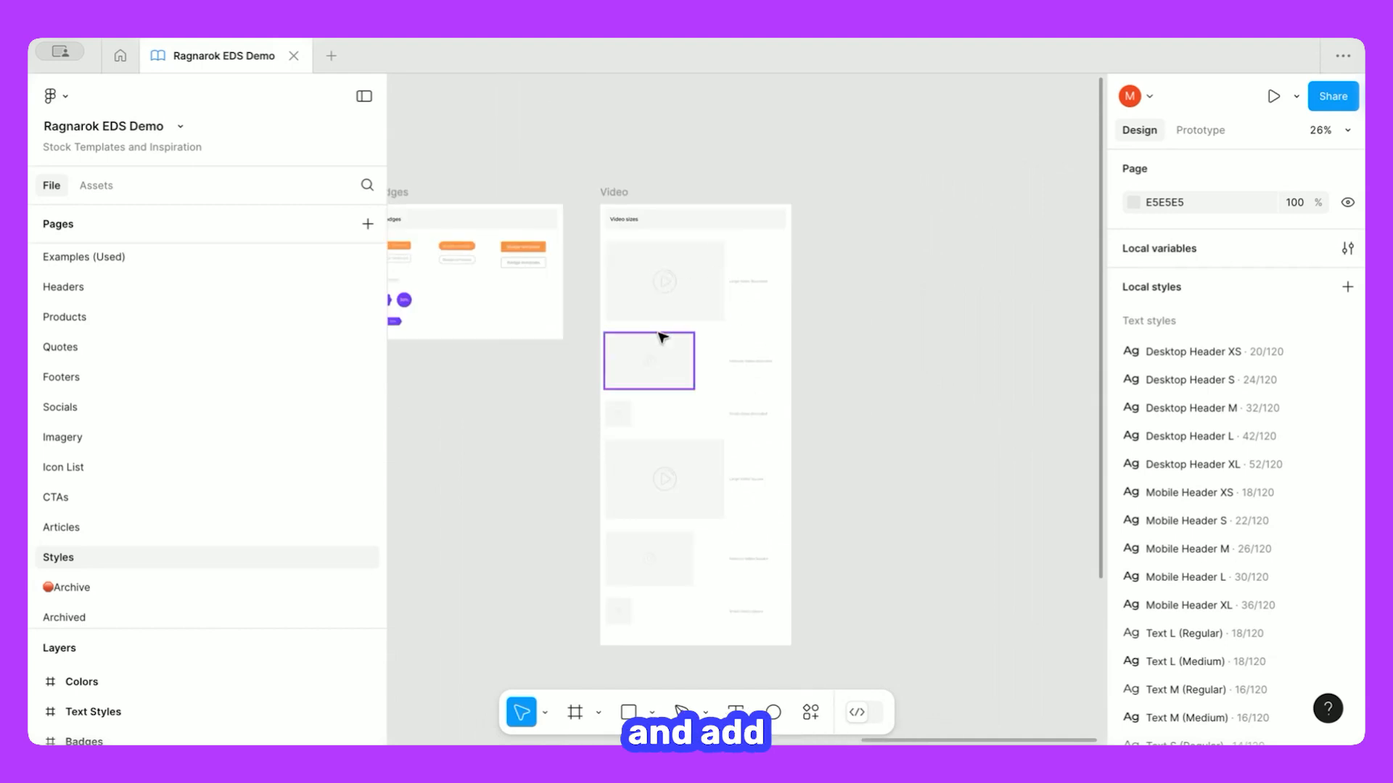